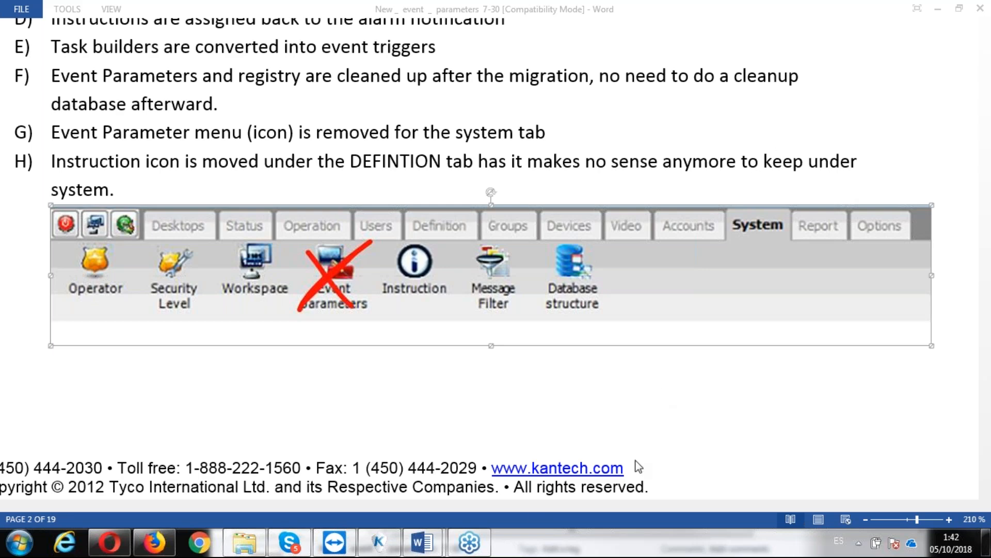
# - Switch to the EntraPass workstation and show the System commands to check whether Event Parameters is still offered
pyautogui.click(384, 548)
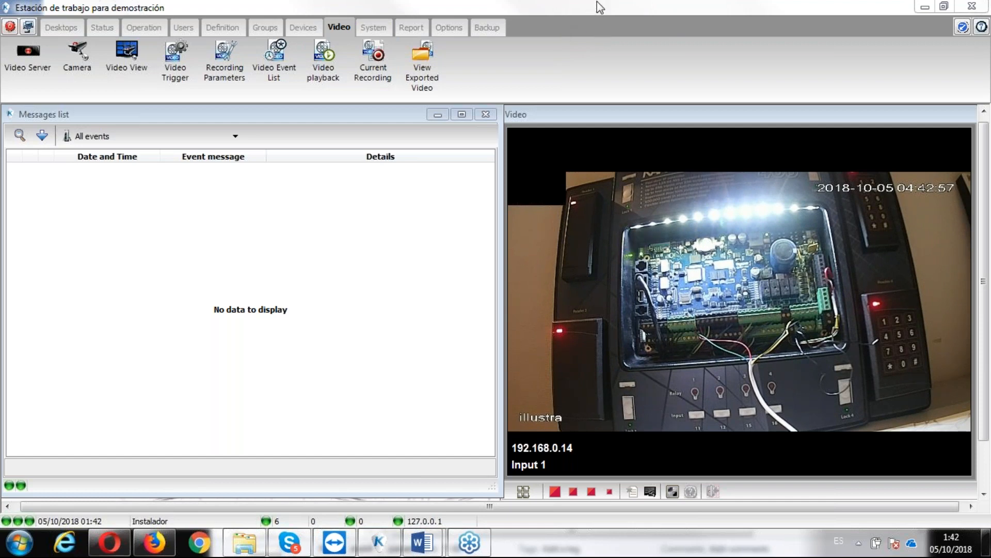
pyautogui.click(379, 25)
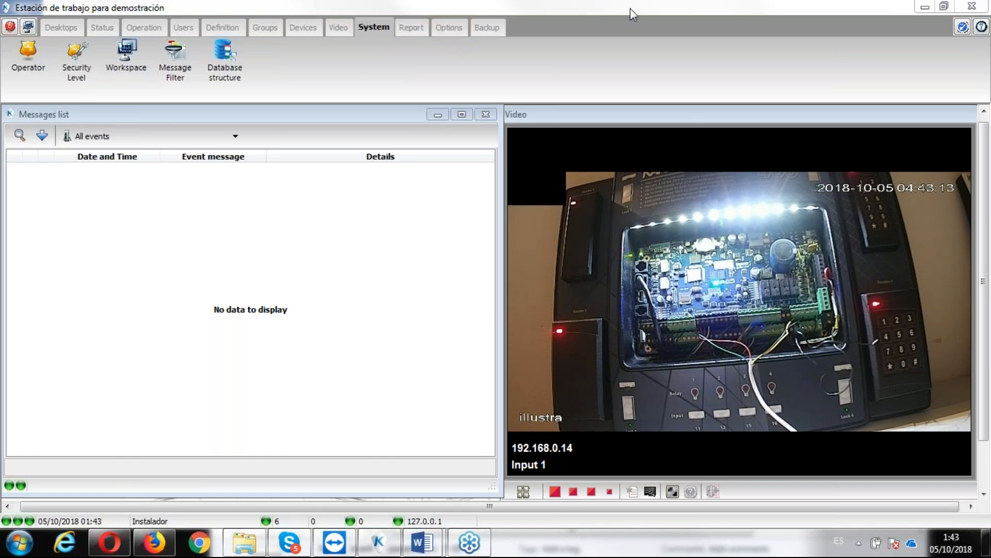
# - Review the "Migrate from Event Parameter to Event Operator" option in the server's Alarm Management system parameters, and accept the dialog
pyautogui.click(449, 27)
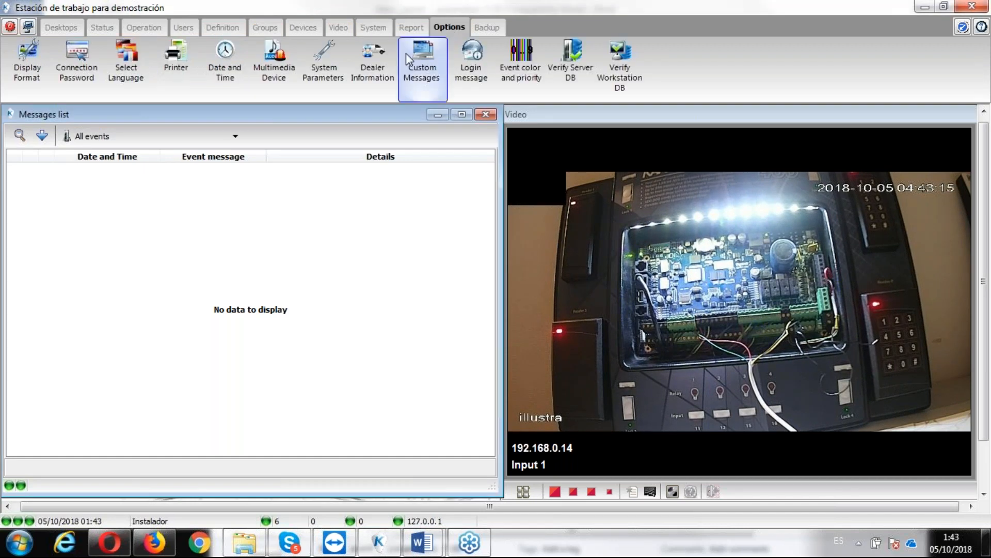
pyautogui.click(324, 73)
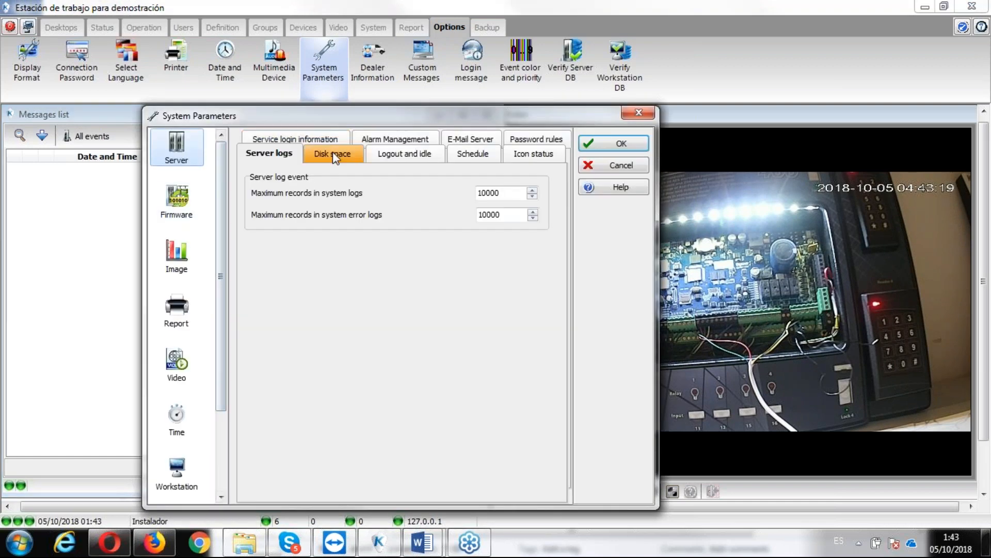
pyautogui.click(379, 140)
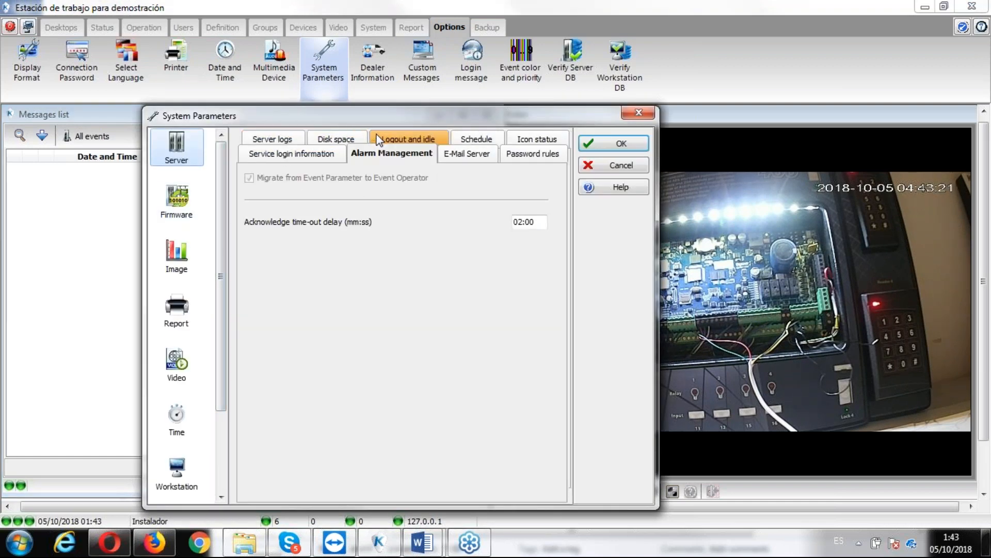
pyautogui.click(249, 178)
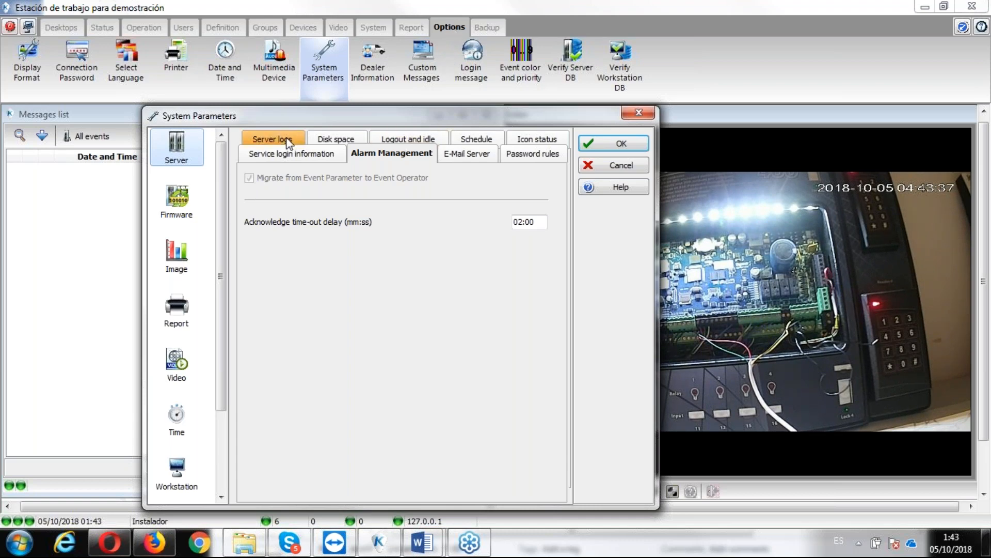
pyautogui.click(372, 156)
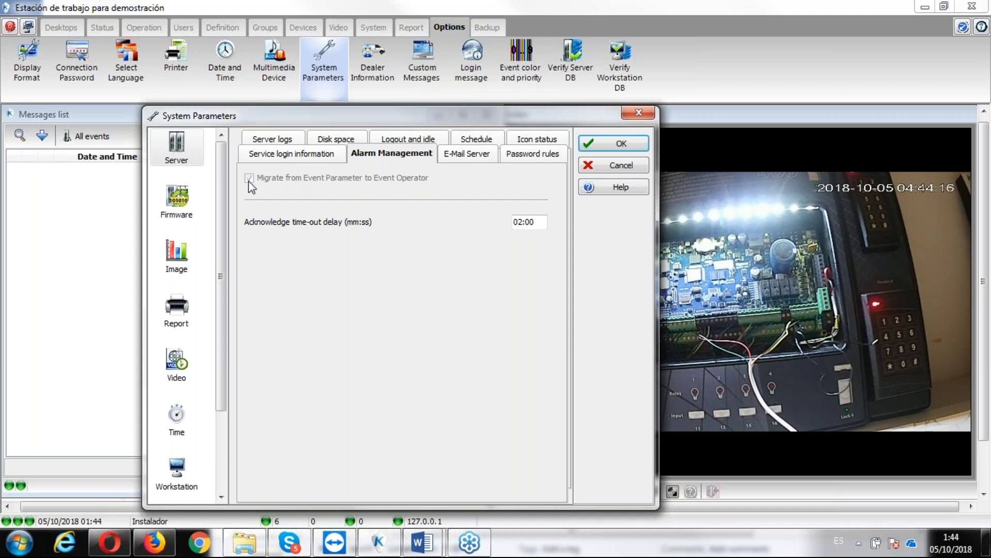
pyautogui.click(595, 143)
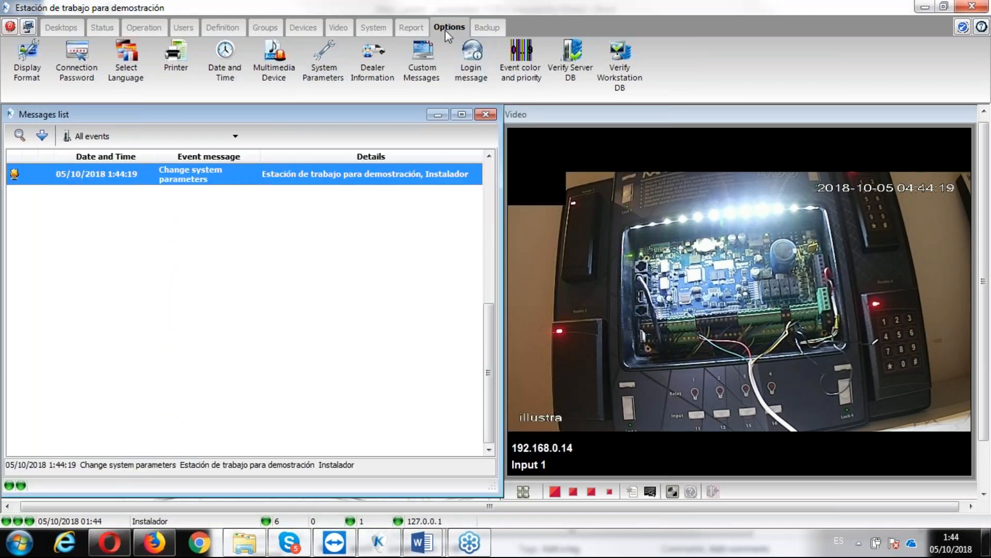
# - Look over the System and Definition commands, view the Trigger and Alarm window, and close it
pyautogui.click(384, 30)
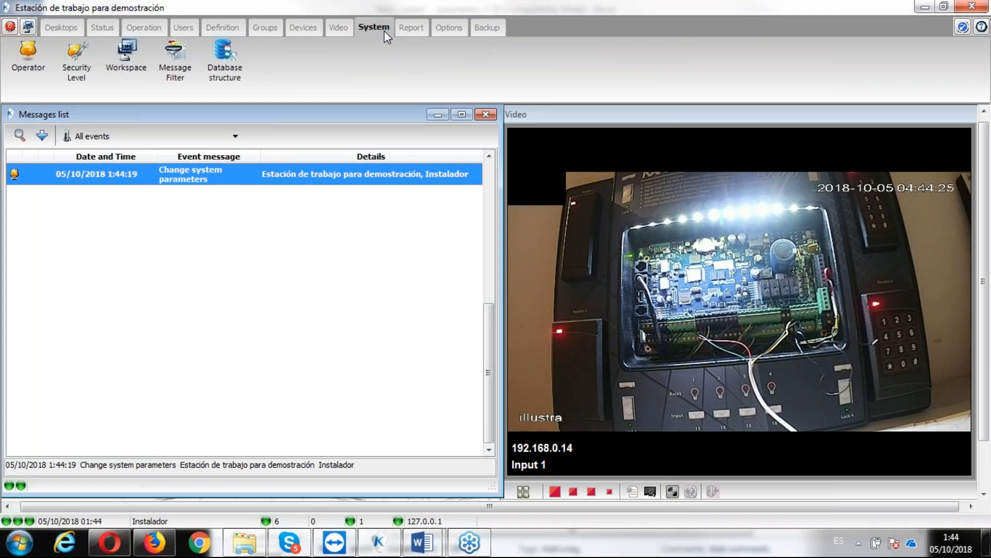
pyautogui.click(223, 28)
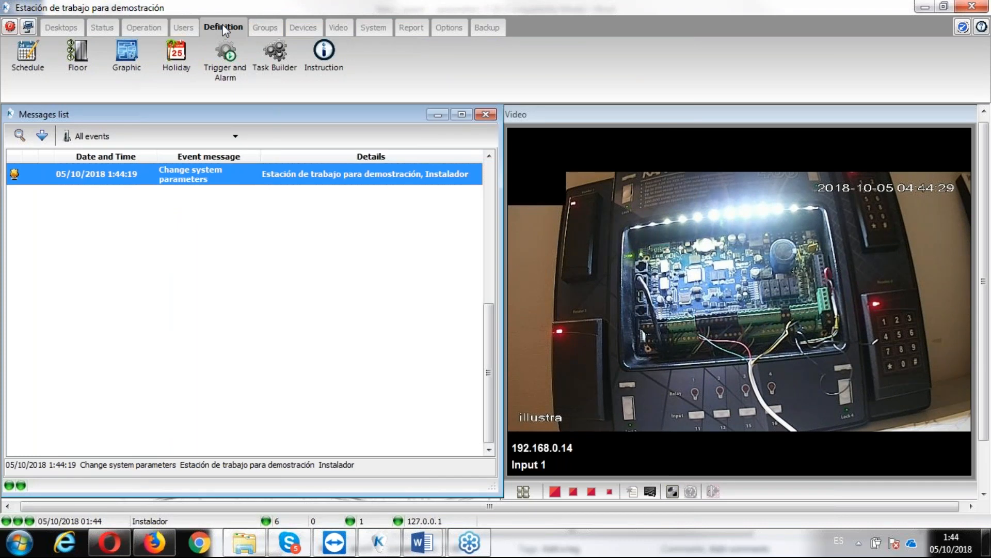
pyautogui.click(219, 74)
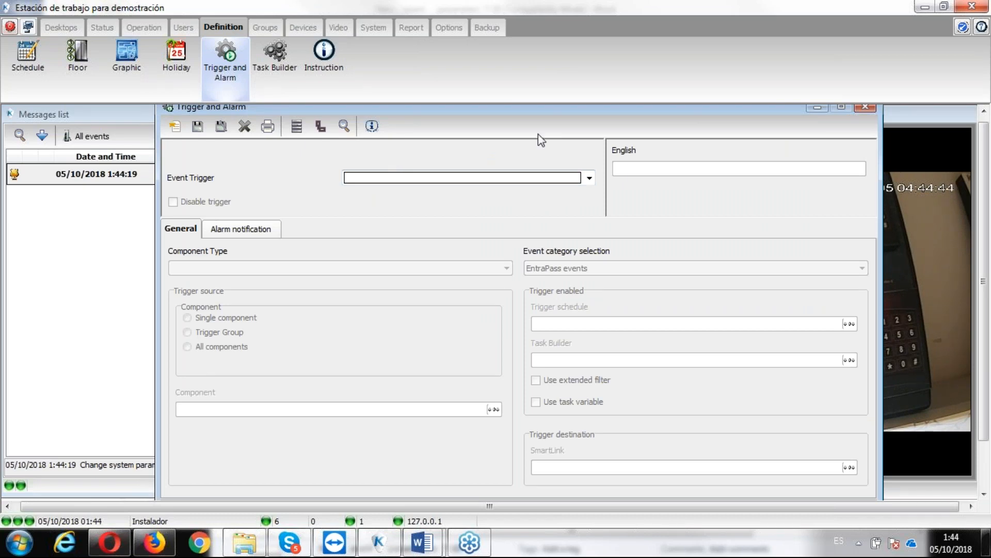
pyautogui.click(863, 106)
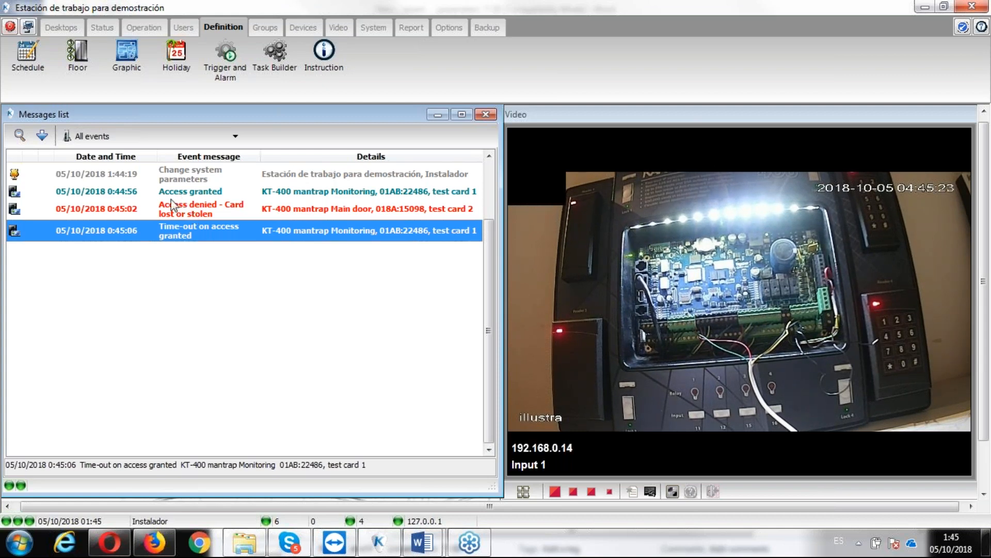
# - Select the "Access denied - Card lost or stolen" message and create a new event trigger named "card lost or stolen alarm"
pyautogui.click(171, 216)
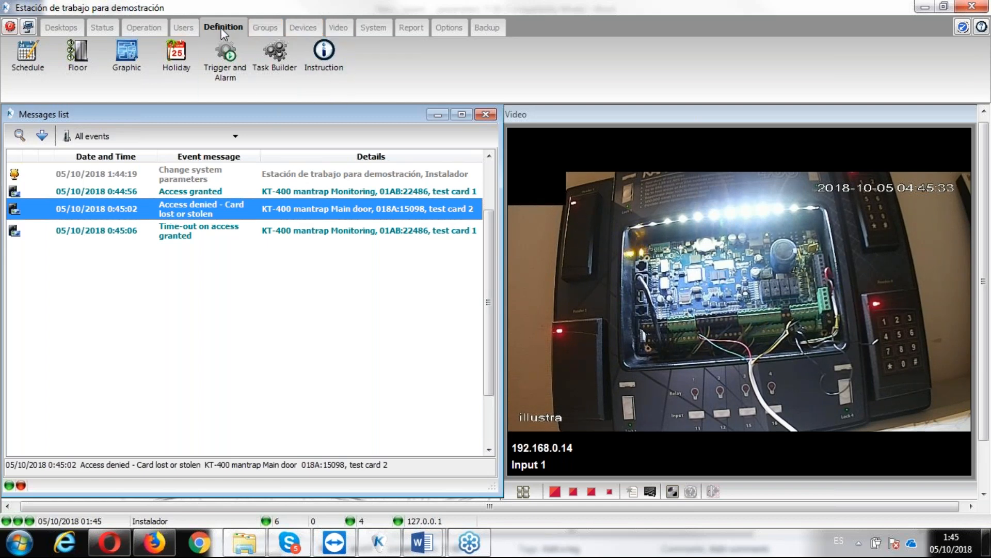
pyautogui.click(225, 62)
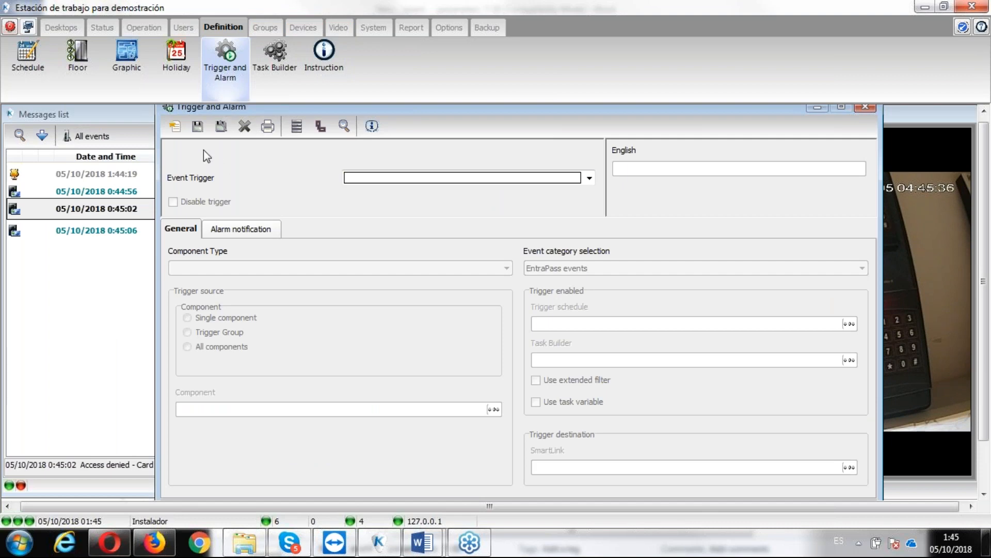
pyautogui.click(174, 127)
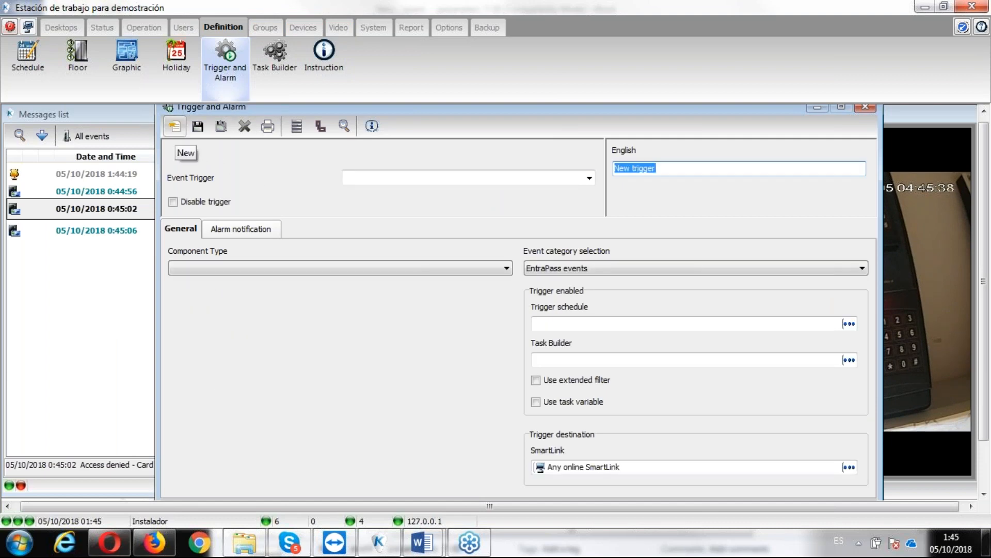
pyautogui.write('car')
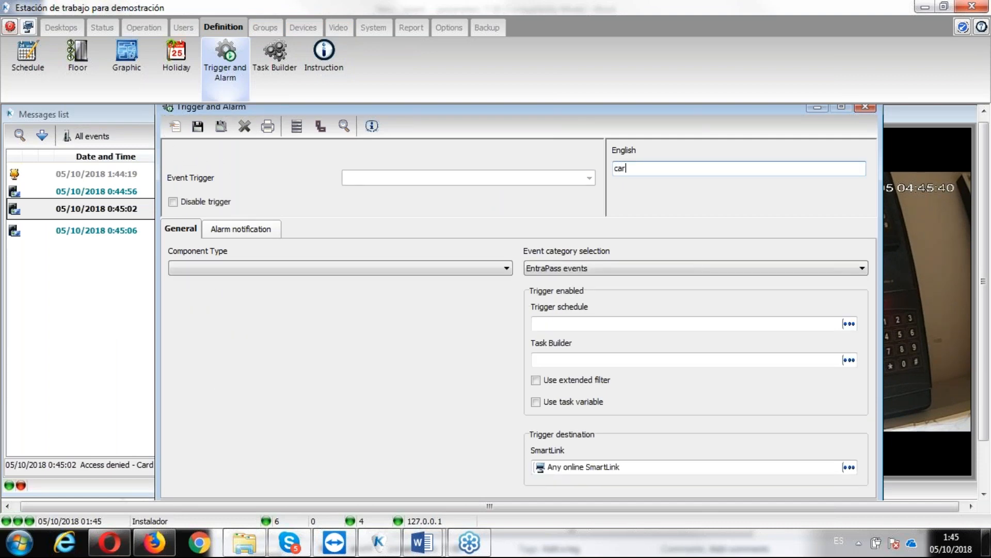
pyautogui.write('d lost or stolen alarm')
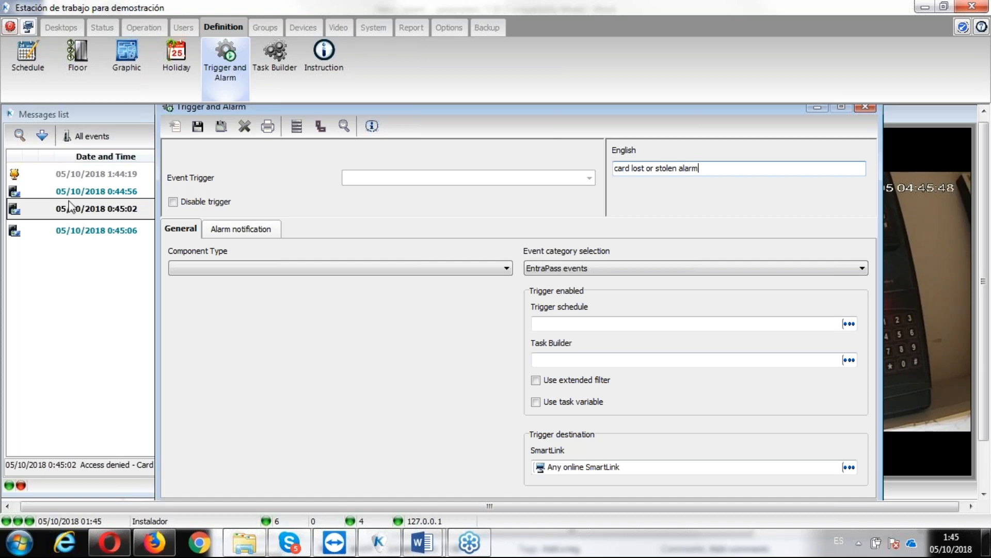
# - Set the trigger's component type to Door and its trigger source to all components
pyautogui.click(212, 266)
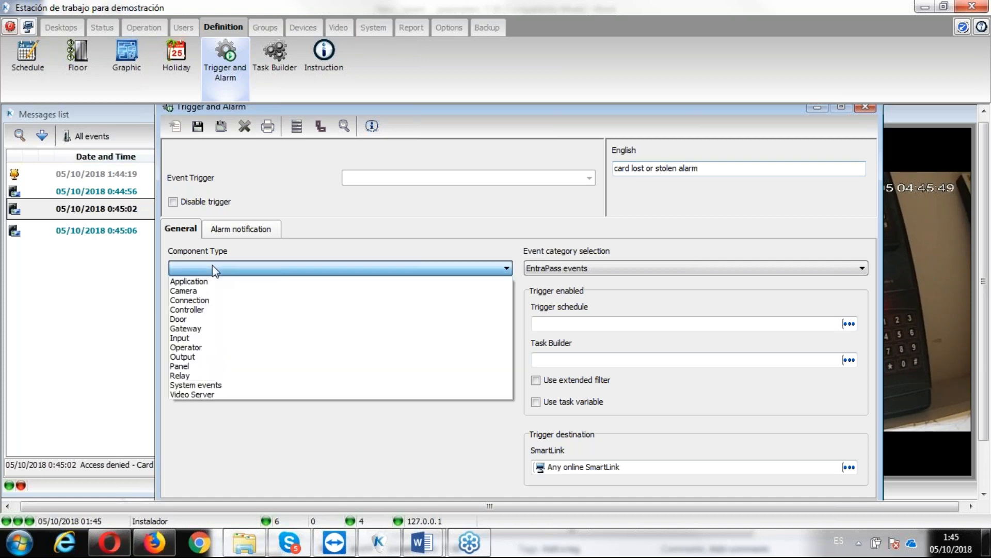
pyautogui.click(204, 319)
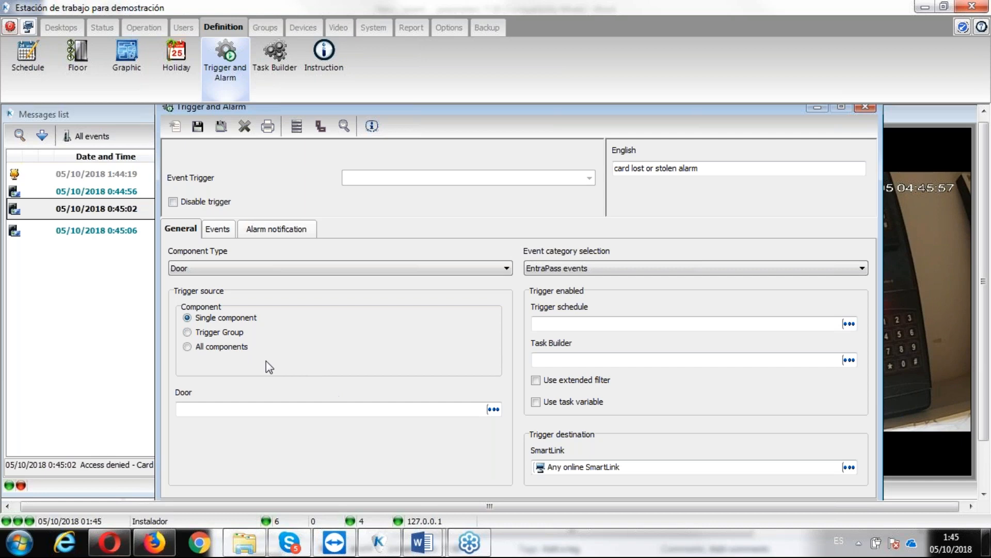
pyautogui.click(188, 346)
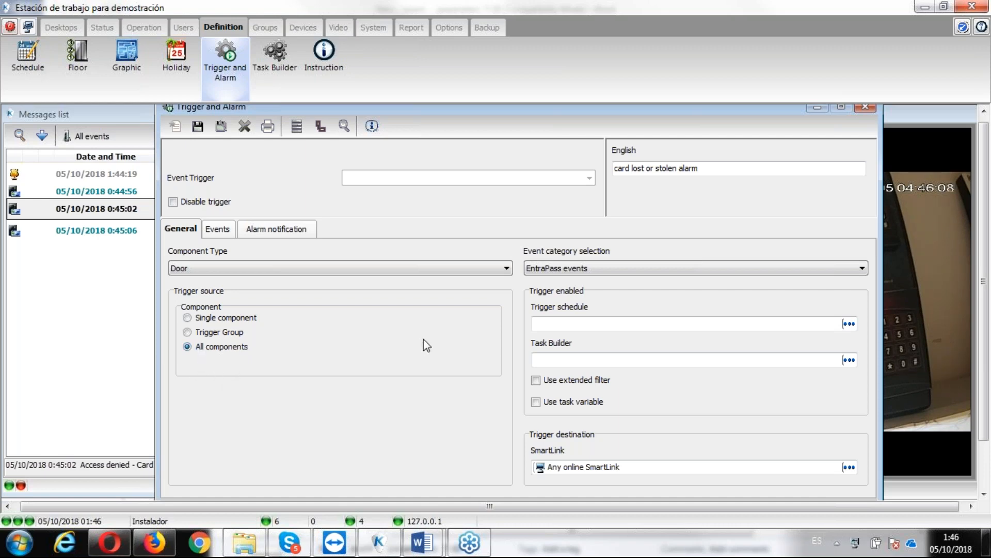
# - Filter the trigger's related events by "lost" and assign the event "Access denied - Card lost or stolen"
pyautogui.click(217, 229)
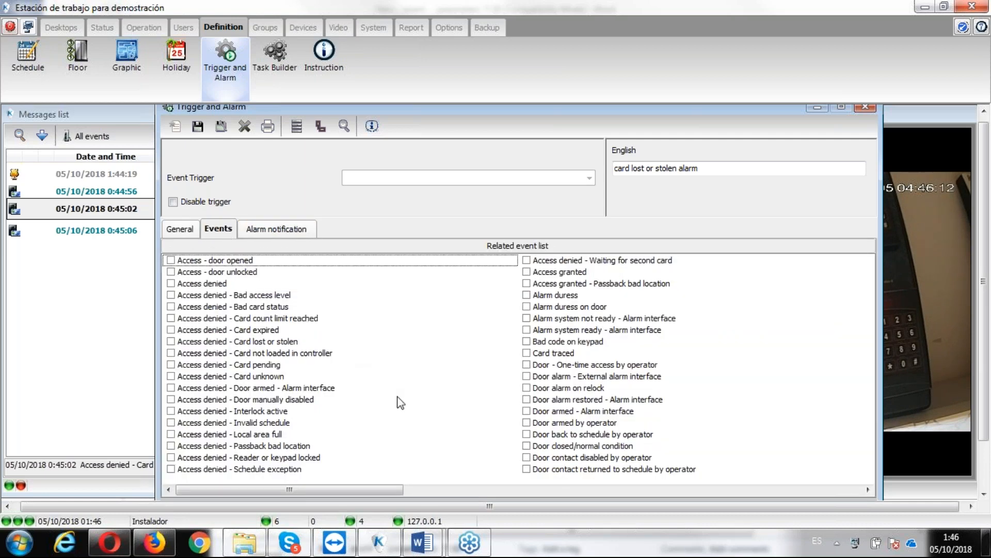
pyautogui.click(438, 490)
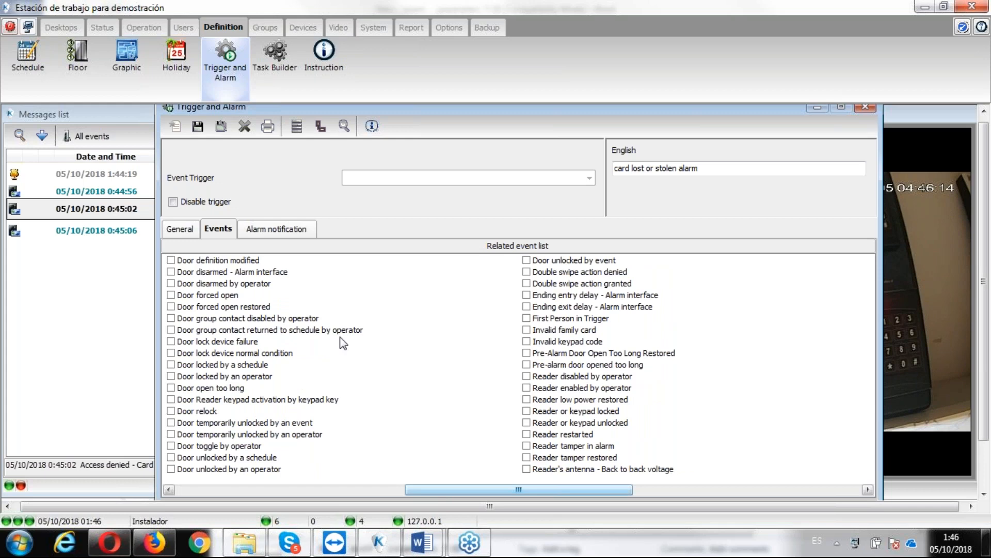
pyautogui.rightClick(337, 306)
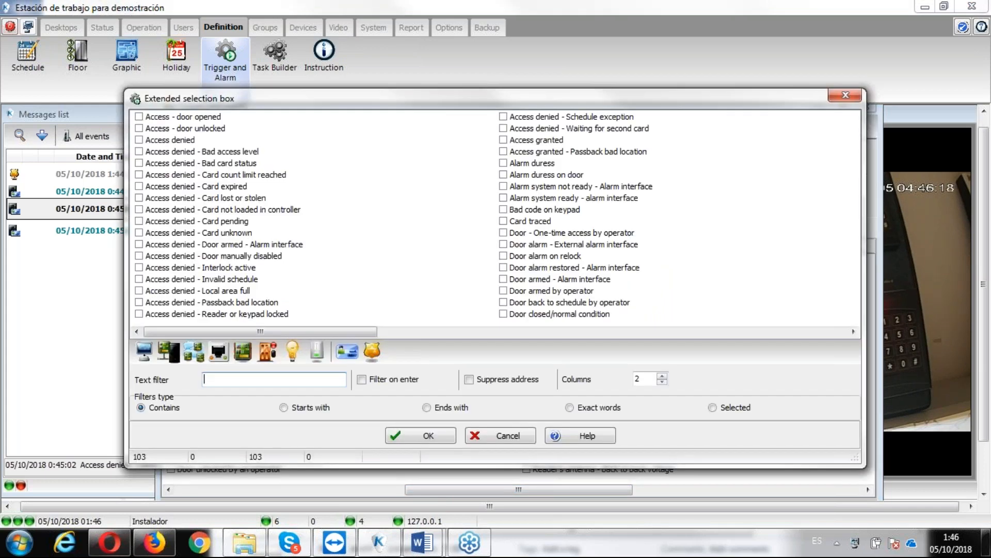
pyautogui.write('lost')
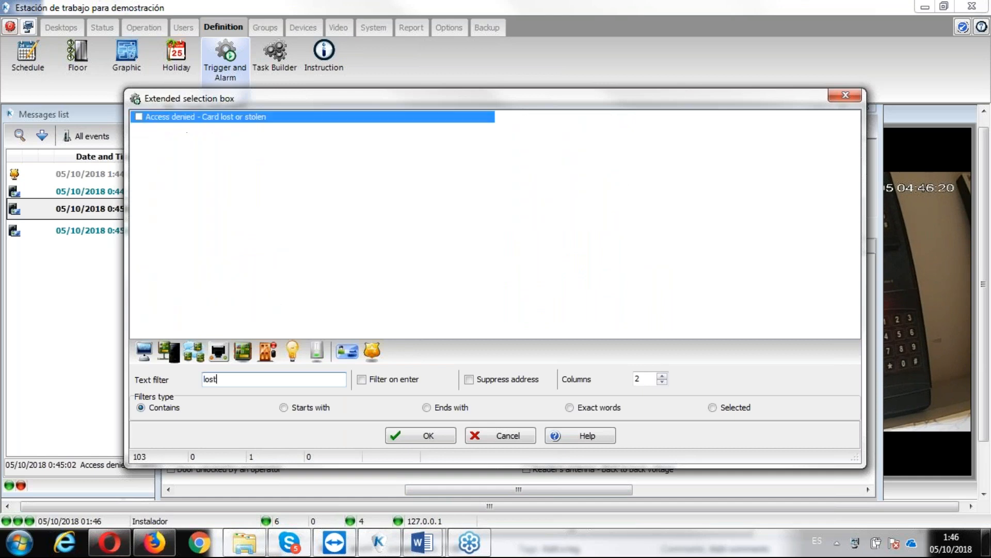
pyautogui.click(138, 117)
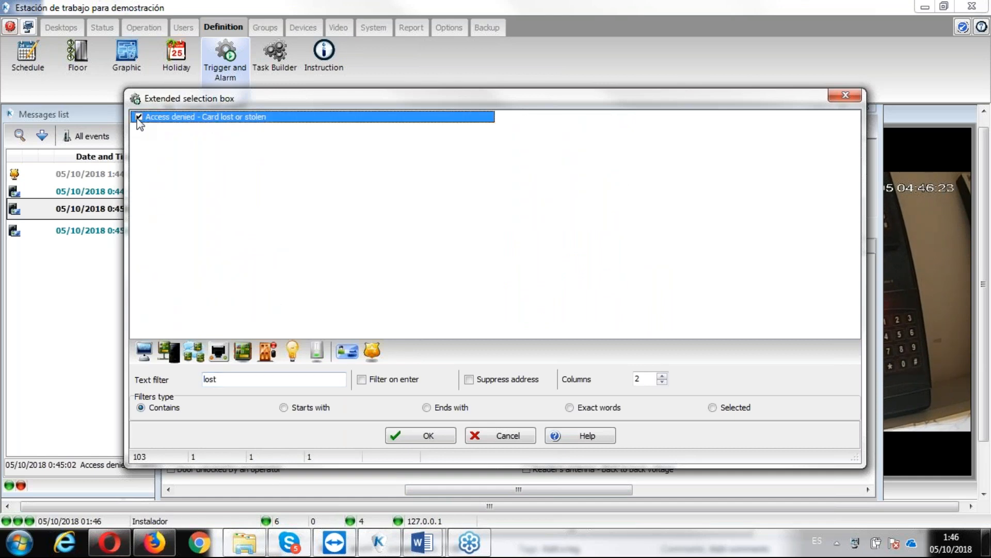
pyautogui.click(428, 436)
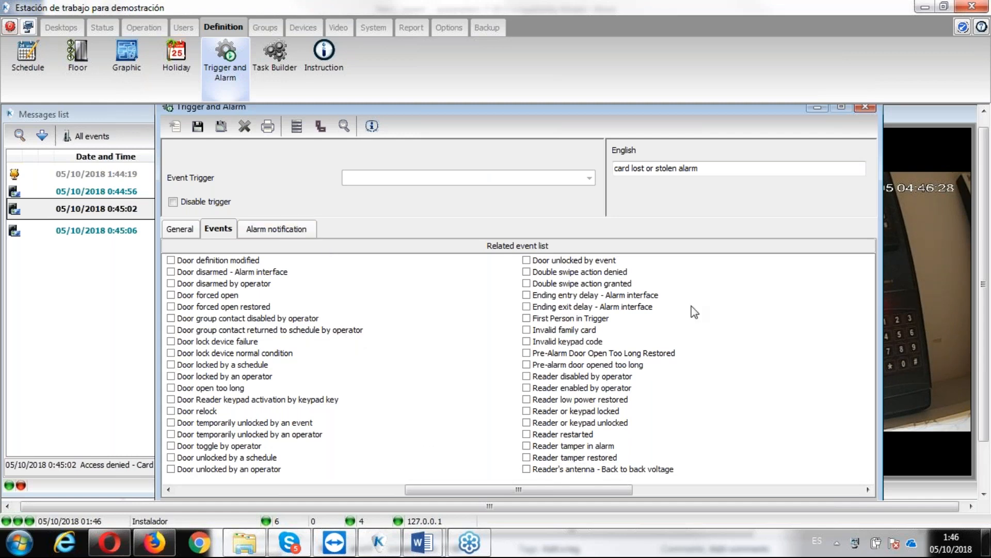
# - Set the alarm schedule in the trigger's alarm notification settings to 24/7
pyautogui.click(296, 232)
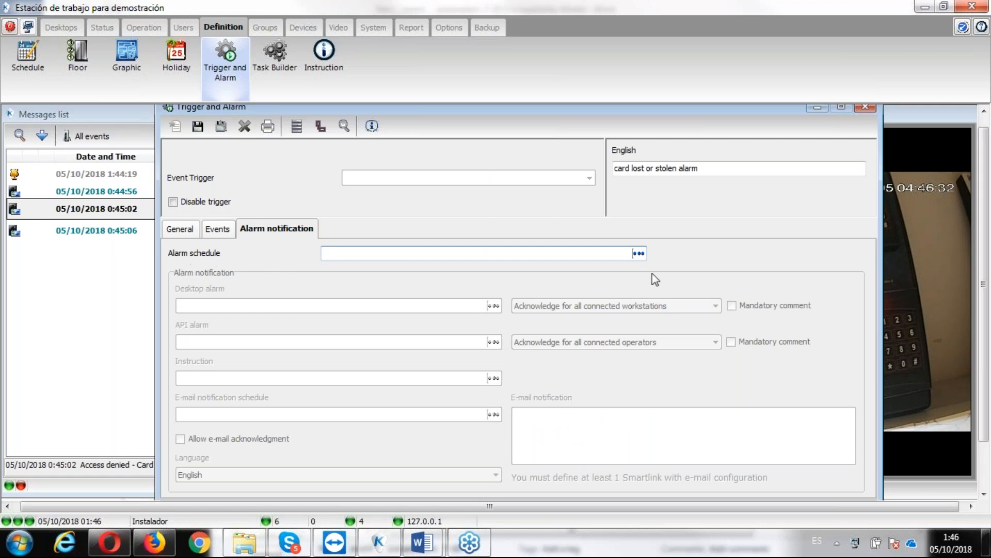
pyautogui.click(638, 253)
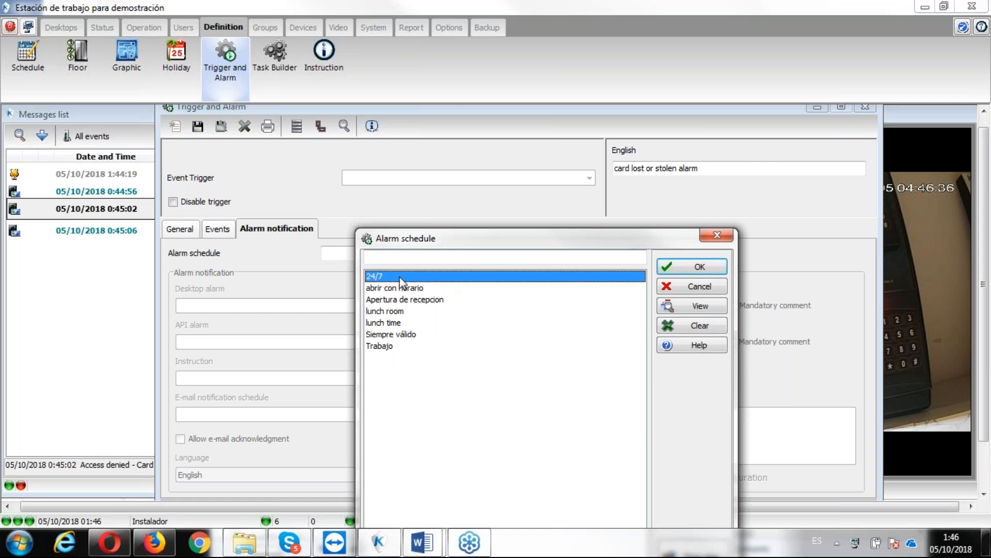
pyautogui.click(723, 269)
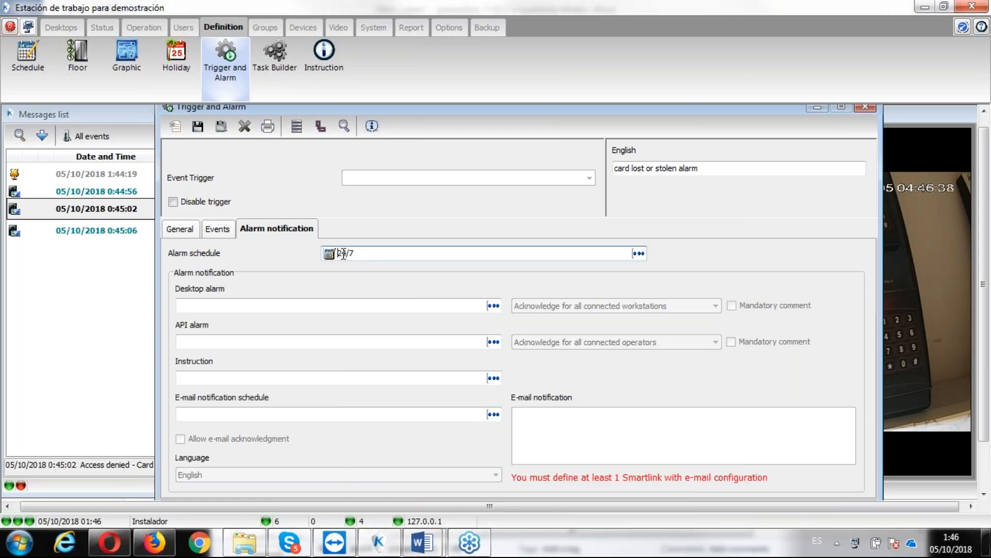
# - Inspect the definition of the 24/7 schedule assigned to the alarm, and close it unchanged
pyautogui.rightClick(338, 253)
pyautogui.click(373, 295)
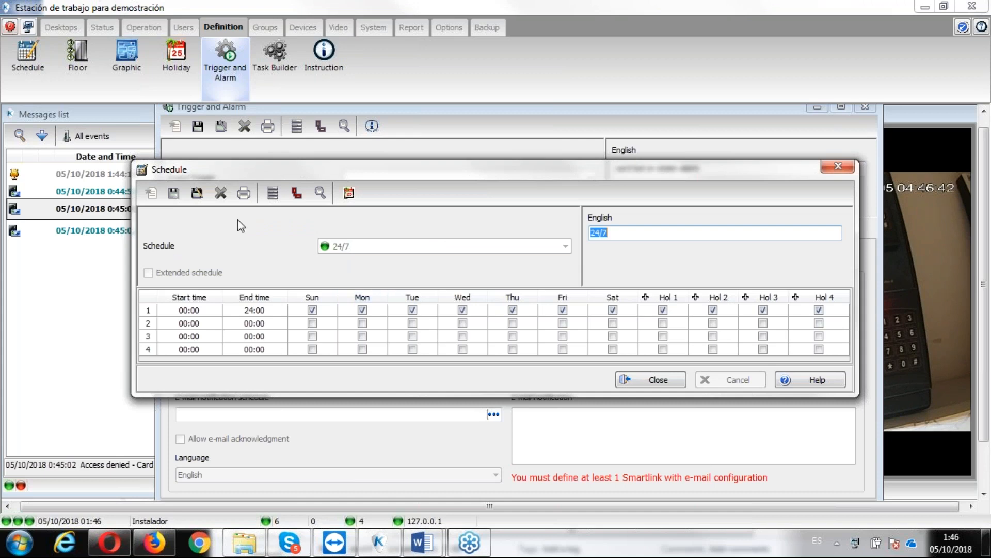
pyautogui.click(838, 167)
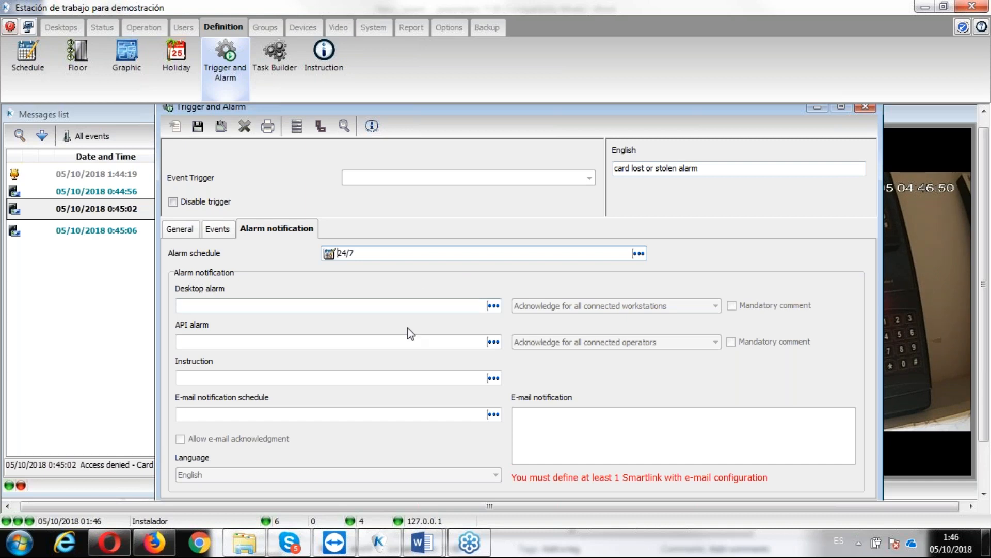
# - Set the desktop alarm schedule in the trigger's alarm notification settings to 24/7
pyautogui.click(493, 308)
pyautogui.click(385, 274)
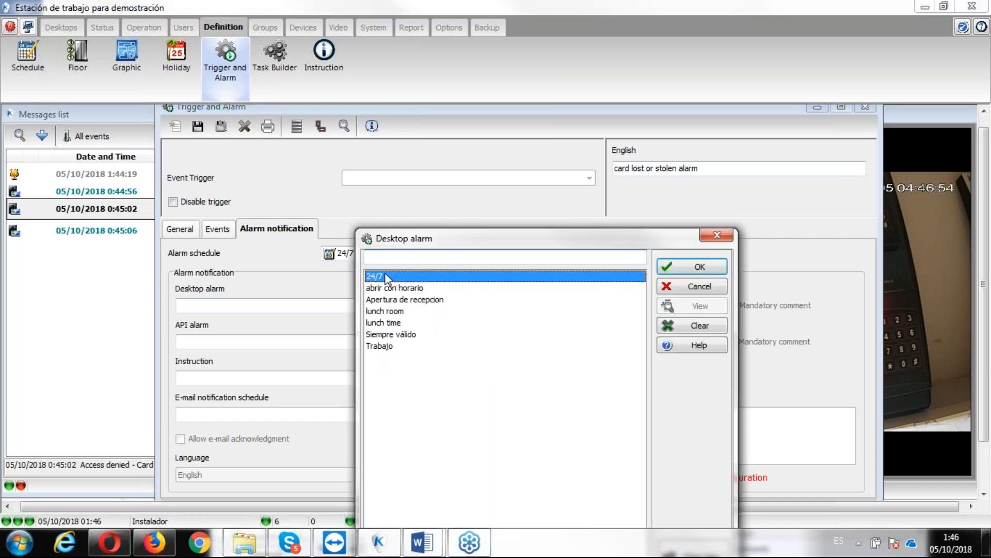
pyautogui.click(673, 265)
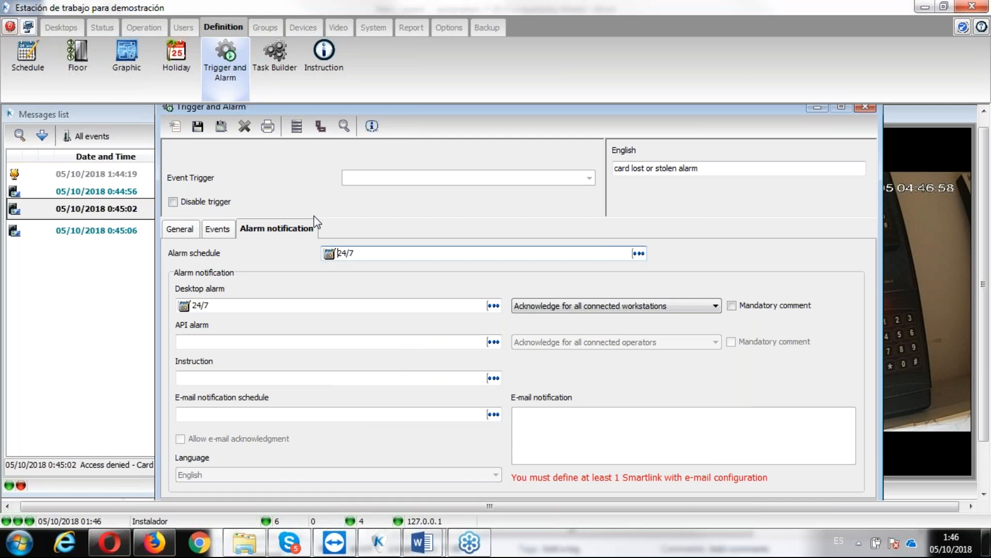
# - Switch to Word and show the event parameters 7-30 document
pyautogui.click(422, 543)
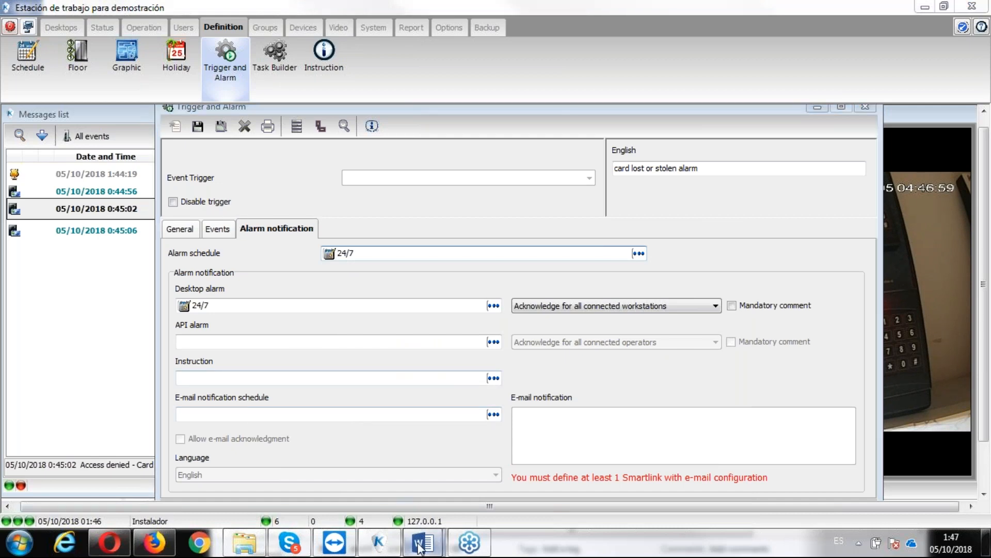
pyautogui.click(355, 483)
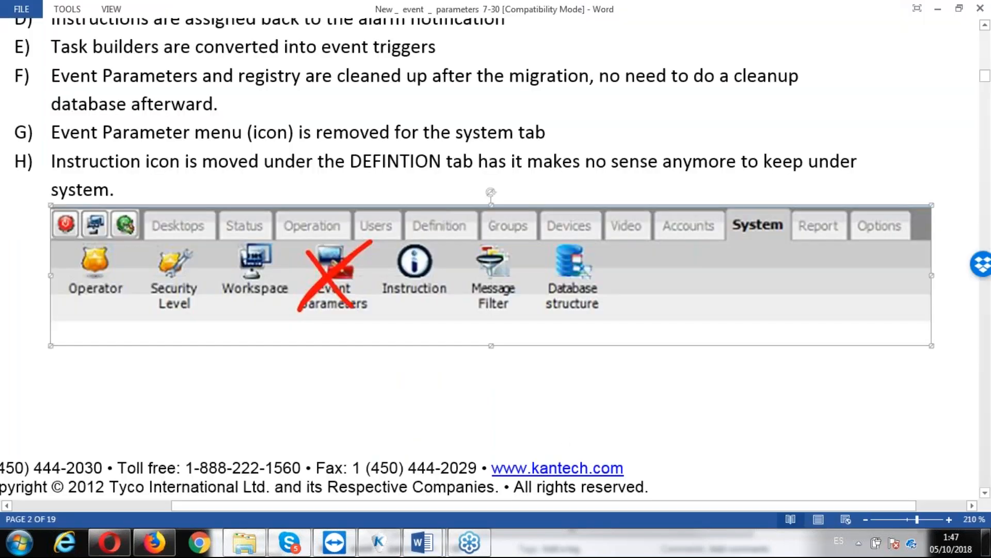
# - Read the document's section on event color and priority definition, at a smaller zoom
pyautogui.scroll(-5, 356, 484)
pyautogui.scroll(-17, 489, 258)
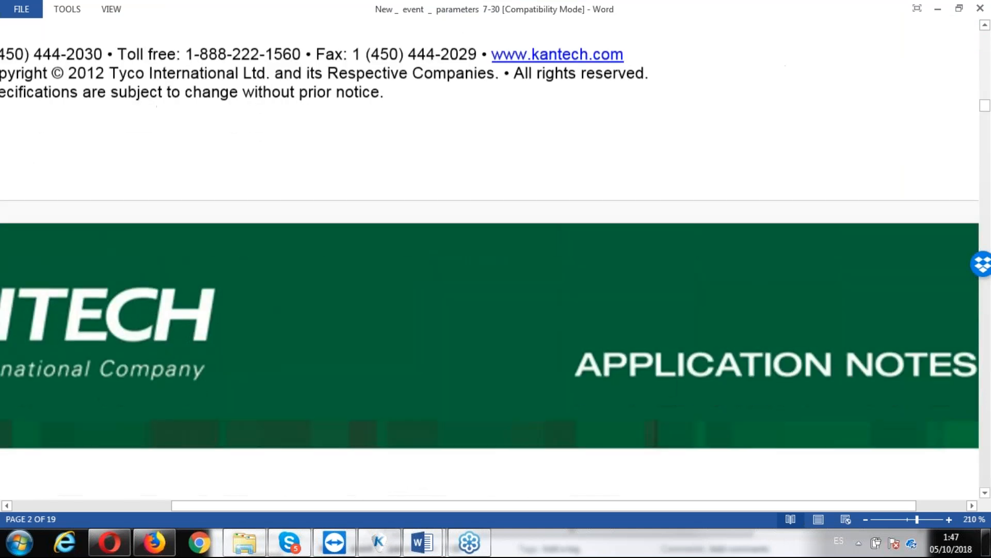
pyautogui.scroll(-10, 818, 502)
pyautogui.click(866, 520)
pyautogui.click(865, 520)
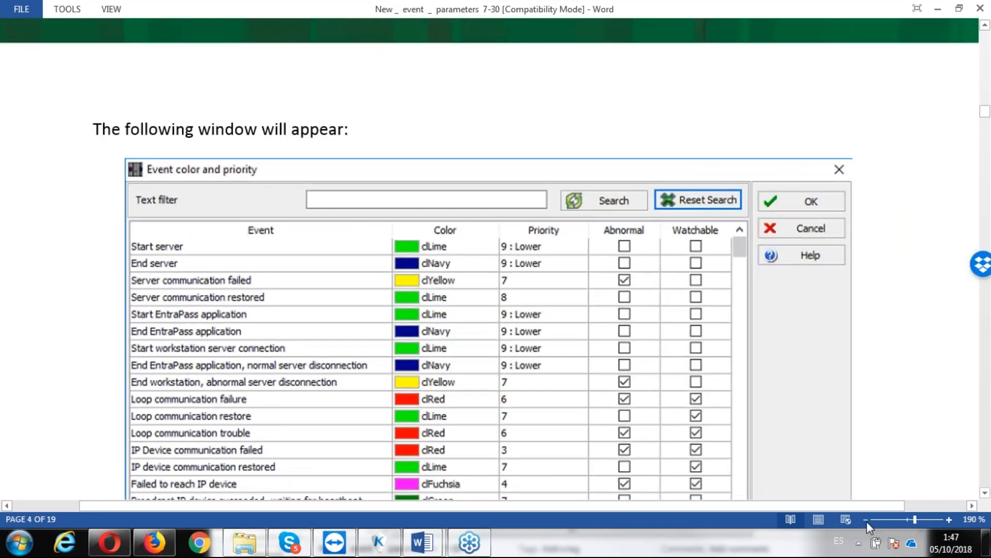
# - Return to EntraPass and set the desktop alarm acknowledgement to Acknowledge for all connected workstations
pyautogui.click(938, 9)
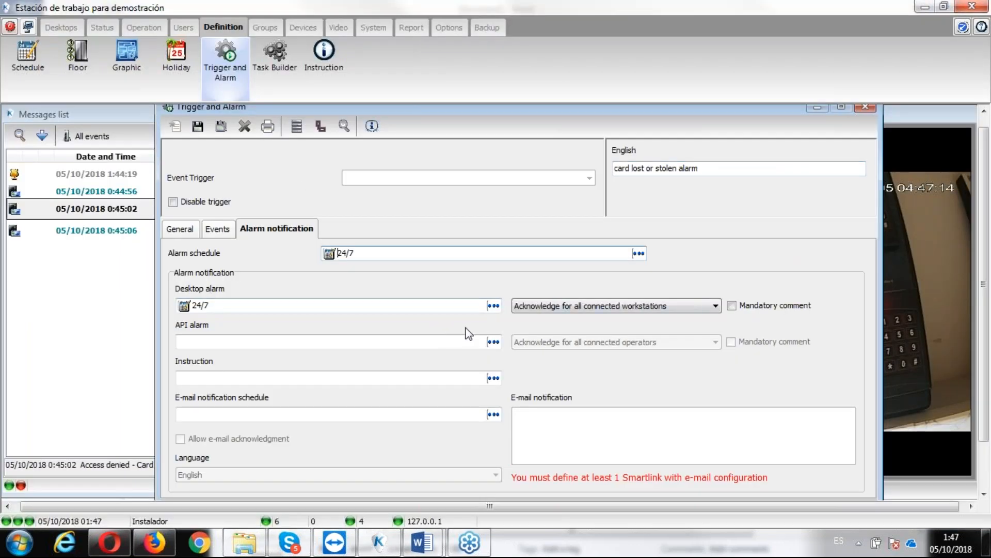
pyautogui.click(546, 309)
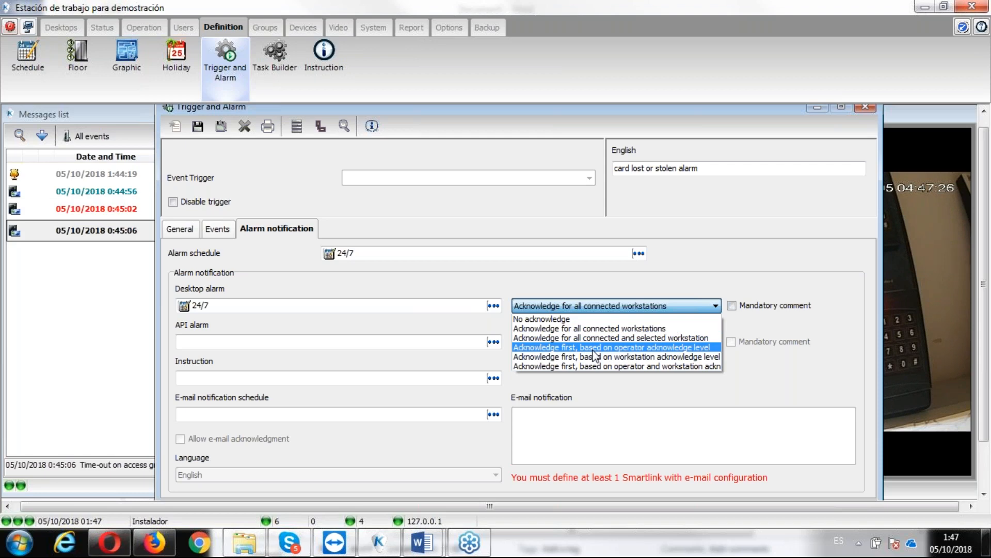
pyautogui.click(556, 328)
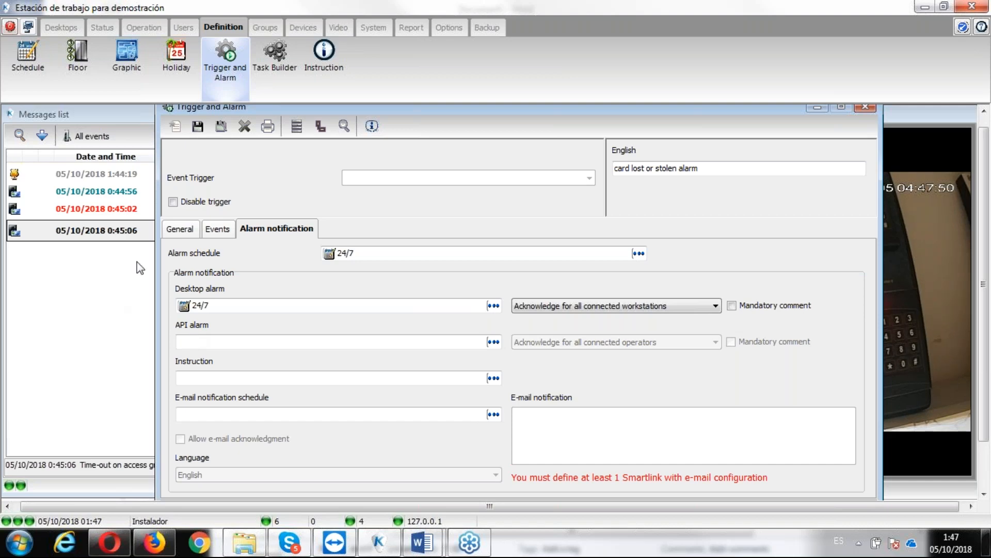
# - Choose a trigger schedule in the general settings of the card lost or stolen alarm trigger, save the trigger and close its definition
pyautogui.click(178, 230)
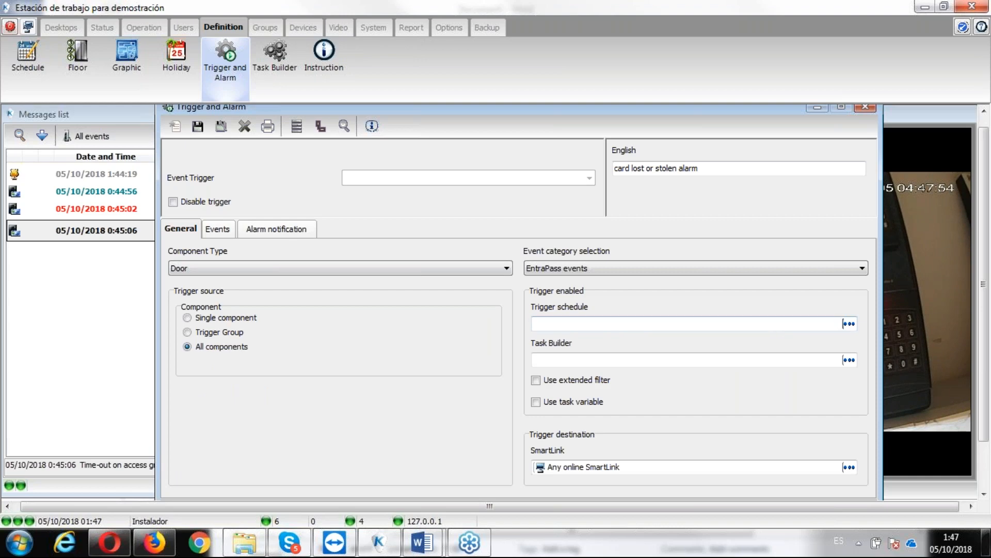
pyautogui.click(849, 324)
pyautogui.click(394, 276)
pyautogui.click(691, 266)
pyautogui.click(199, 128)
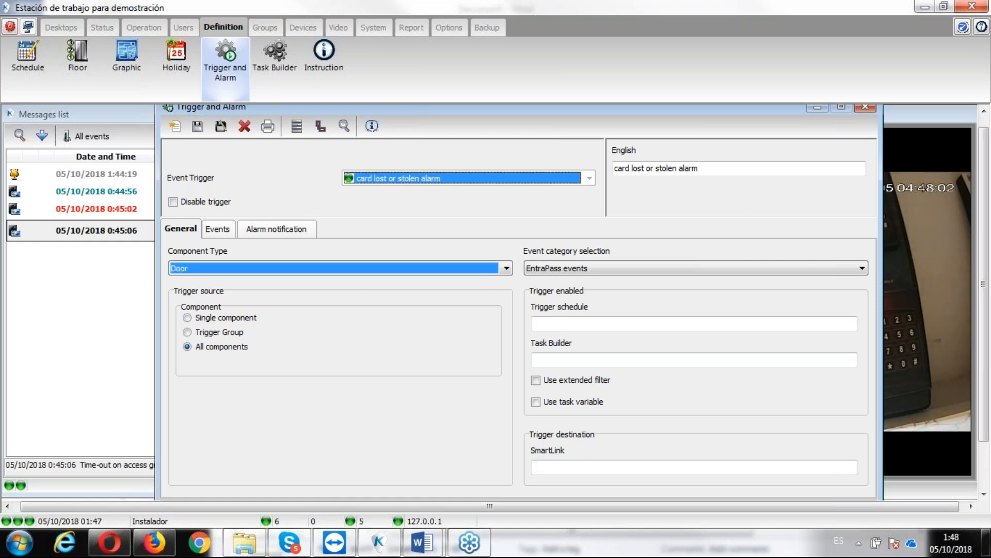
pyautogui.click(866, 107)
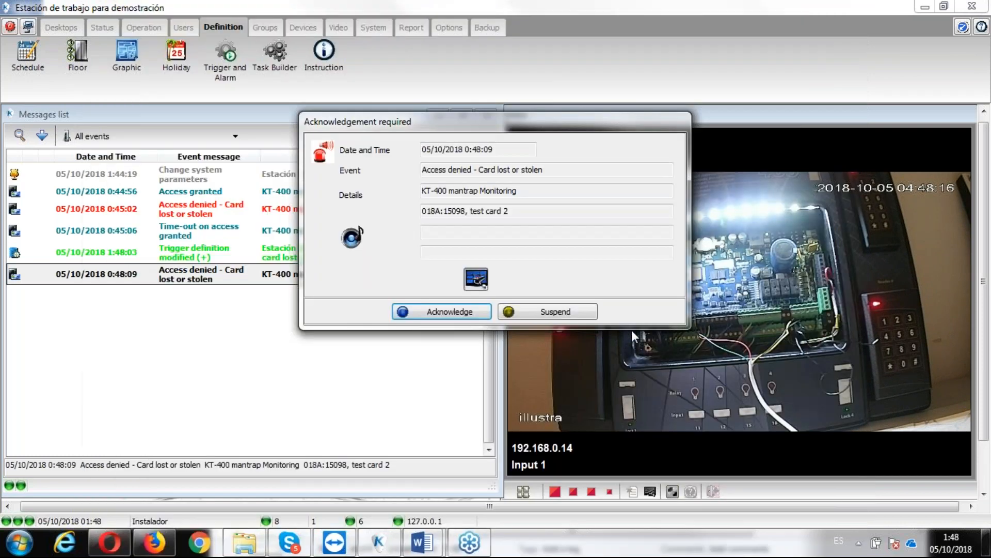
# - Acknowledge the lost or stolen card alarm raised by test card 2 at the KT-400 mantrap Monitoring door
pyautogui.click(410, 312)
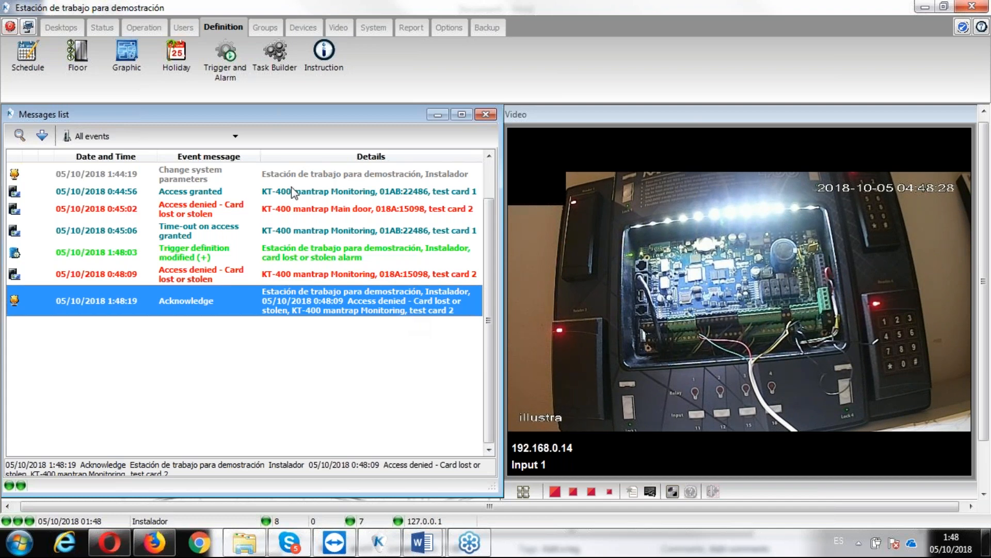
# - Open the door definition from the latest card lost or stolen event, examine its assigned camera view, and close it unchanged
pyautogui.click(258, 274)
pyautogui.rightClick(258, 274)
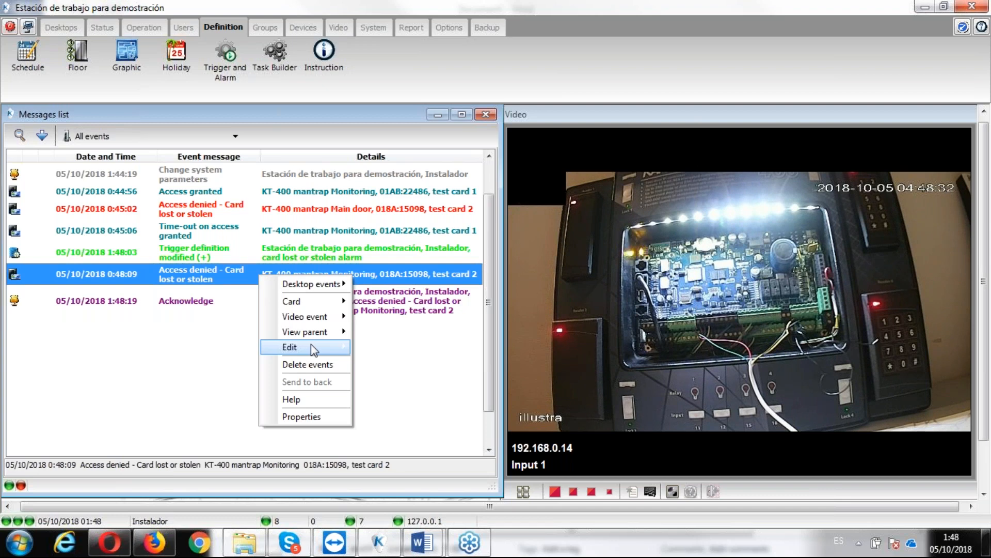
pyautogui.moveTo(311, 344)
pyautogui.click(379, 347)
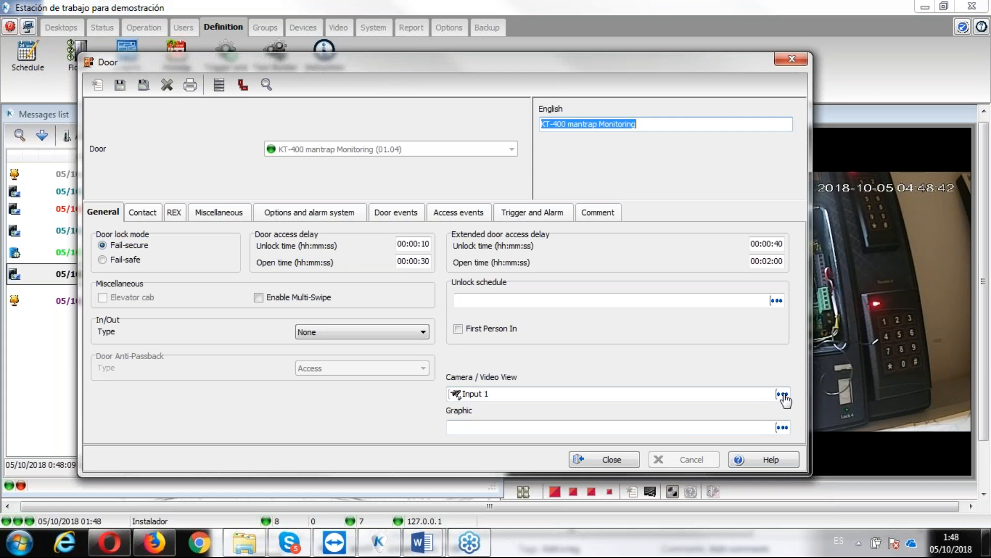
pyautogui.click(596, 457)
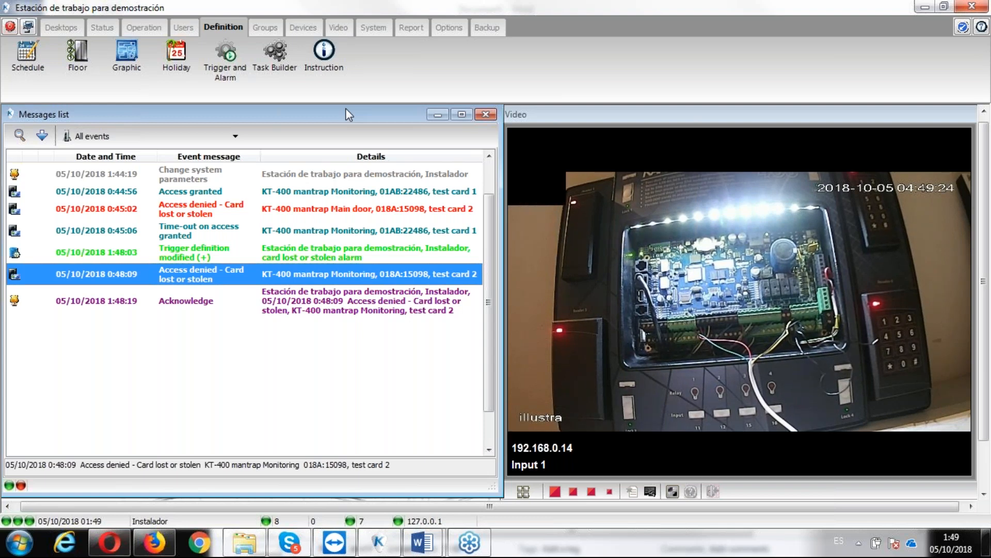
# - Filter the event color and priority list by "lost" and compare the card lost or stolen entry with its event in the messages list
pyautogui.click(449, 29)
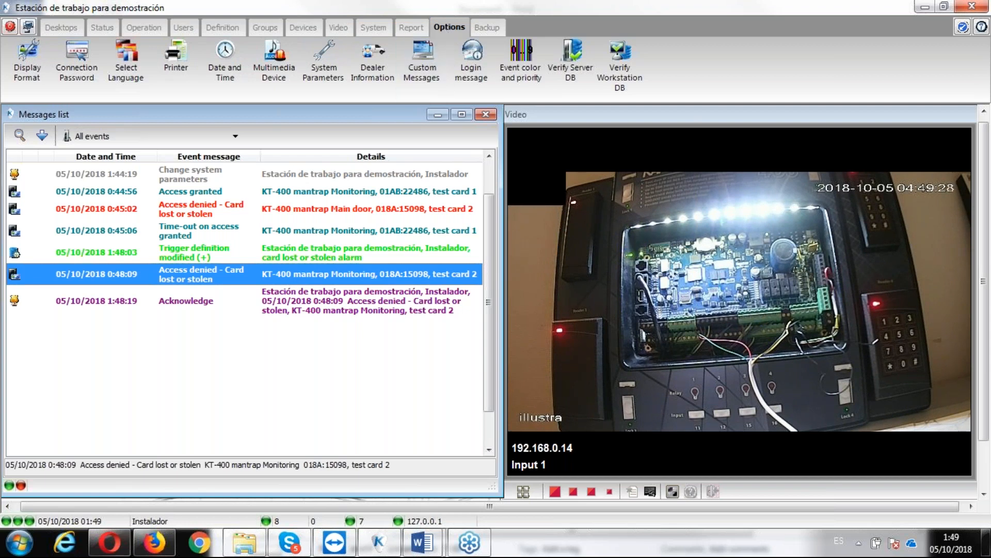
pyautogui.click(513, 86)
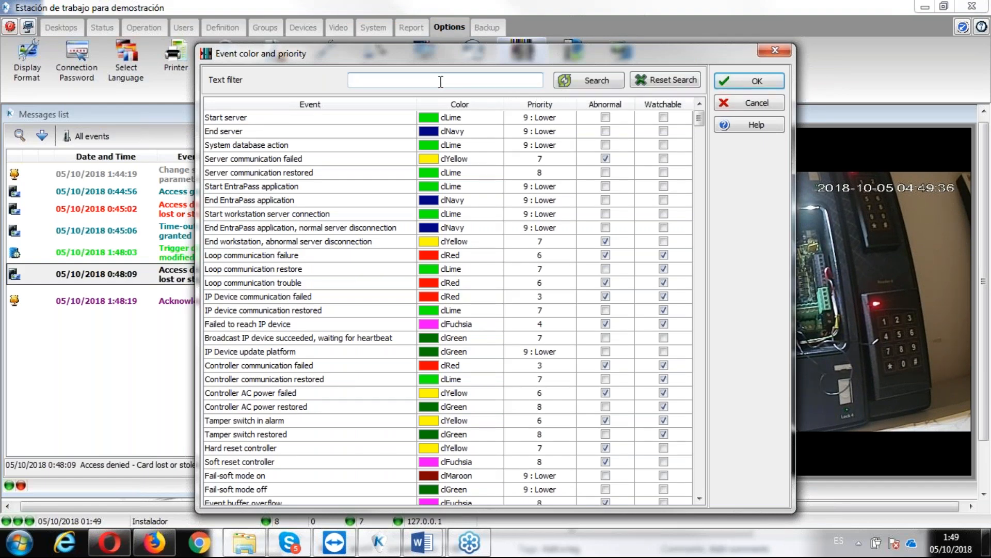
pyautogui.write('lost')
pyautogui.press('Return')
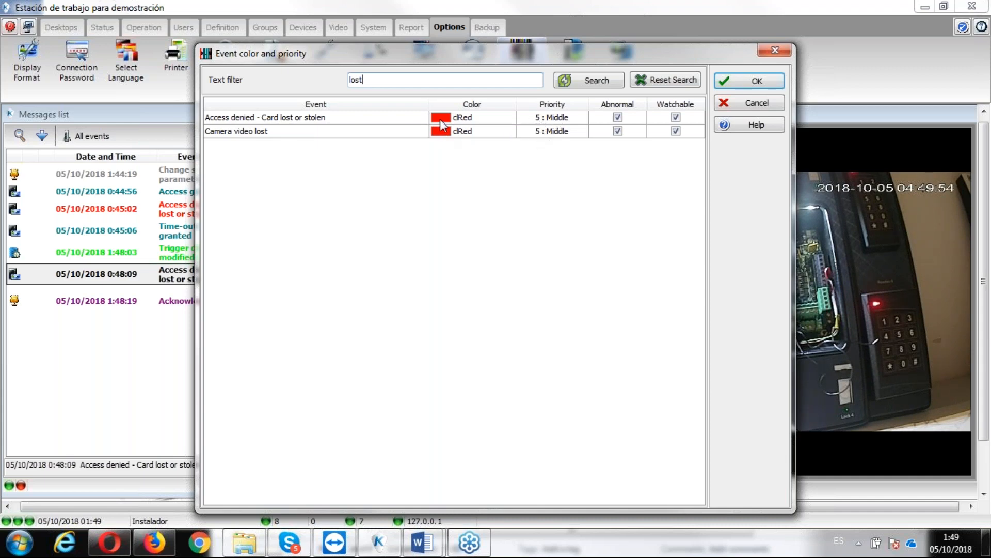
pyautogui.click(751, 82)
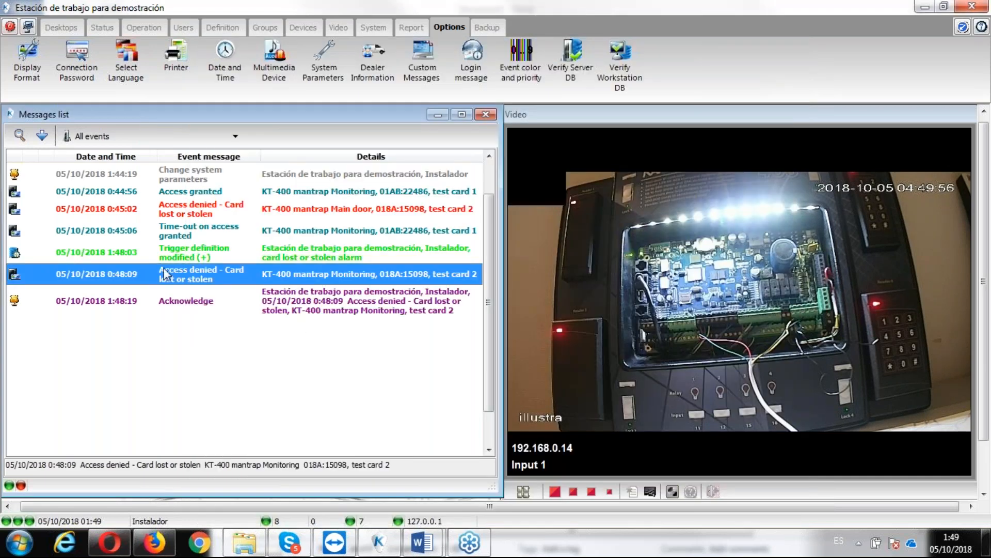
pyautogui.click(122, 261)
pyautogui.click(114, 278)
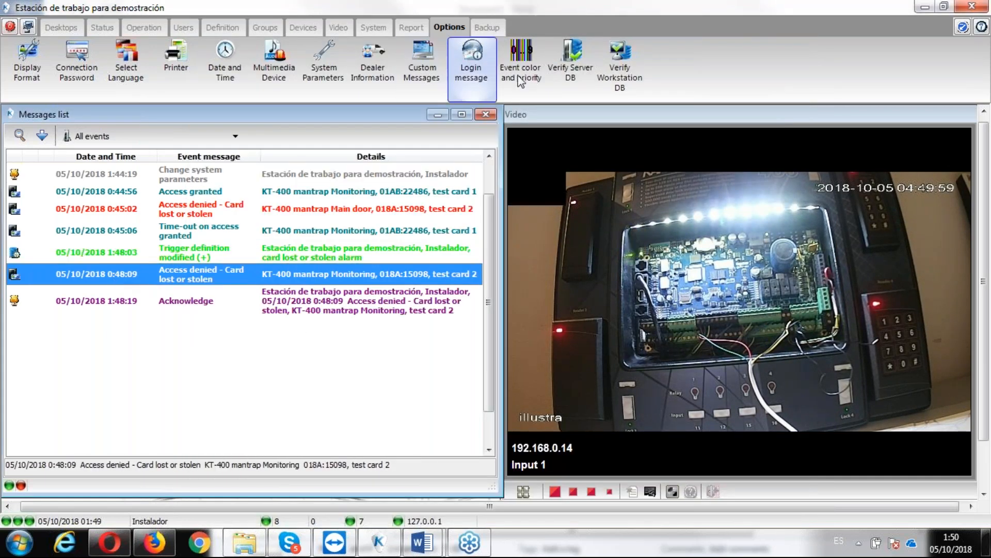
# - View the event color and priority list again and the multimedia device alarm sound settings, closing both without changes
pyautogui.click(535, 67)
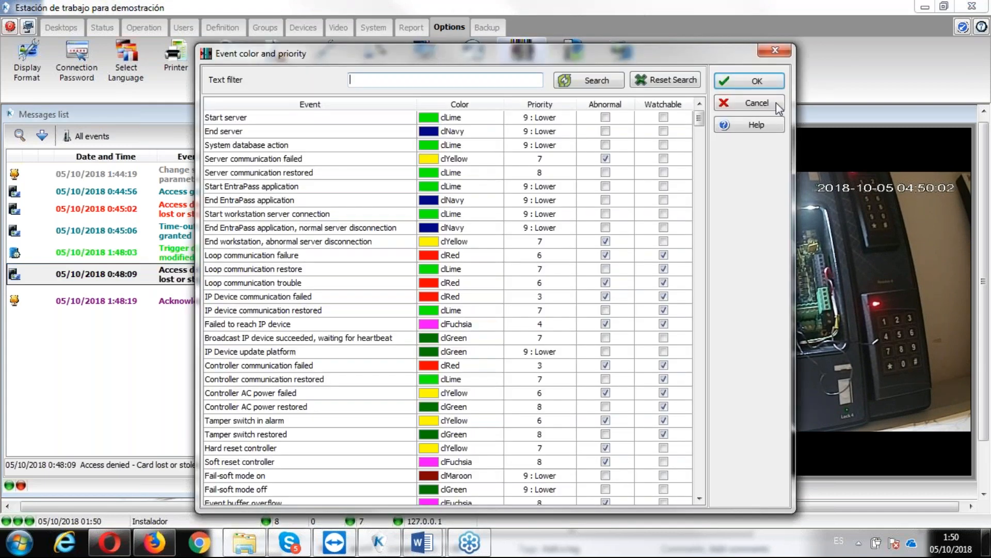
pyautogui.click(757, 103)
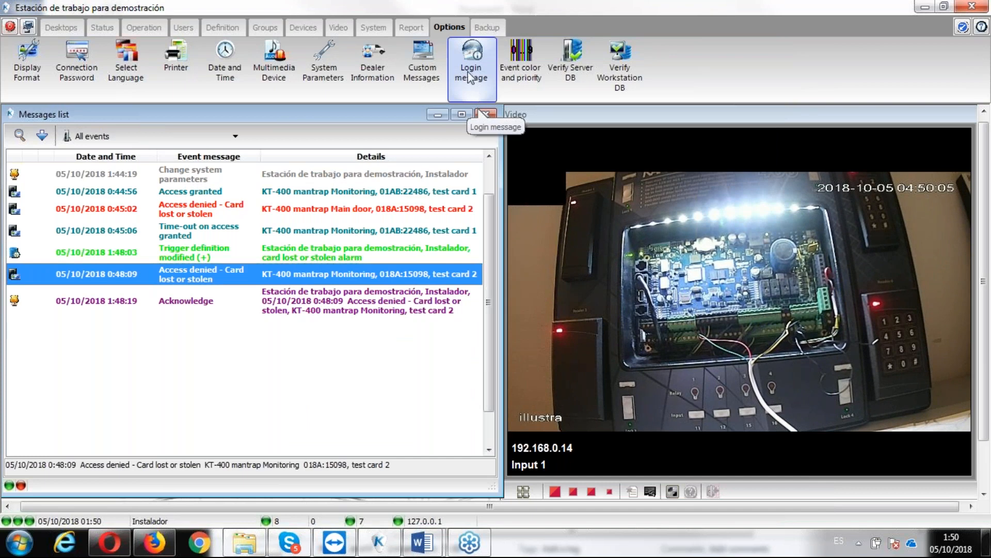
pyautogui.click(275, 78)
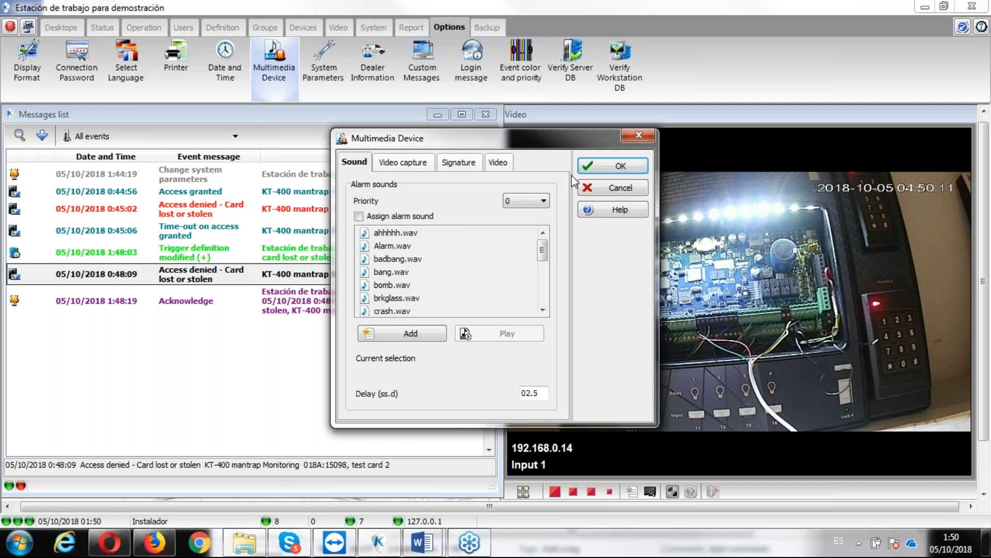
pyautogui.click(598, 194)
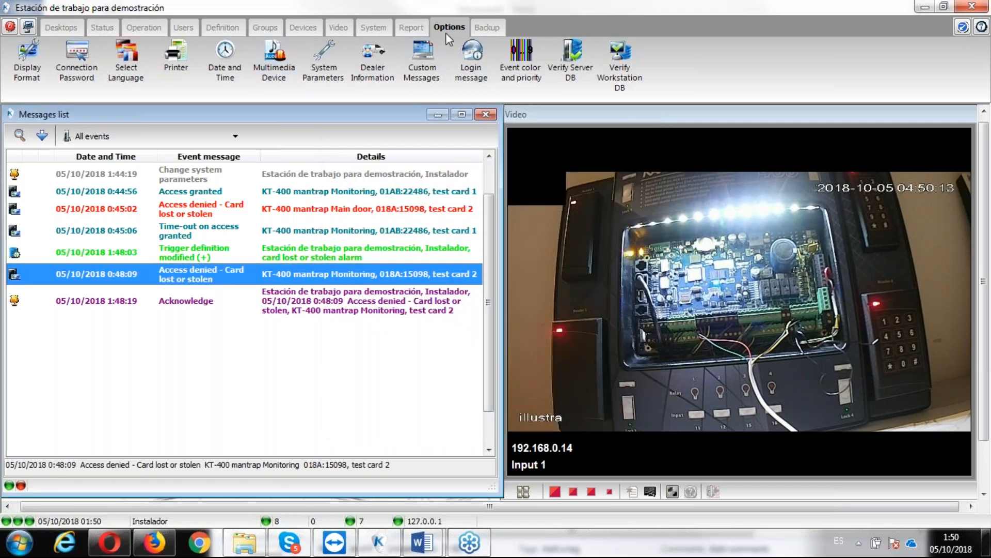
# - Assign crash.wav as the alarm sound for priority 5 in the multimedia device settings
pyautogui.click(275, 72)
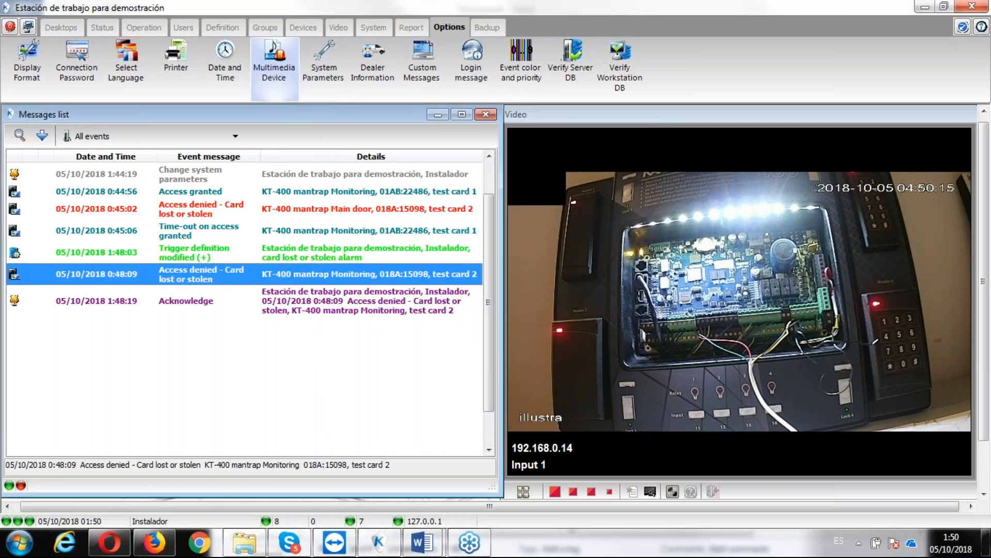
pyautogui.click(511, 200)
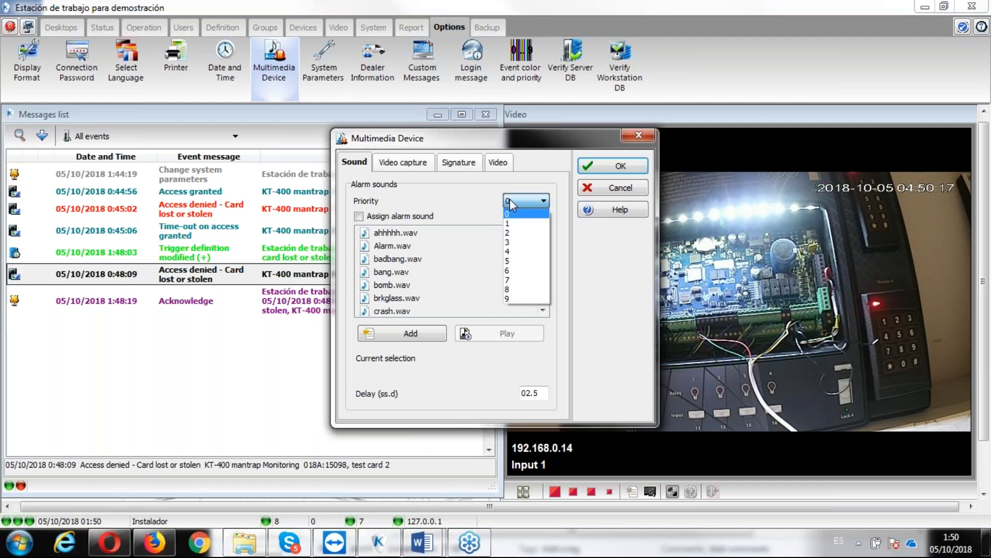
pyautogui.click(514, 262)
pyautogui.click(404, 221)
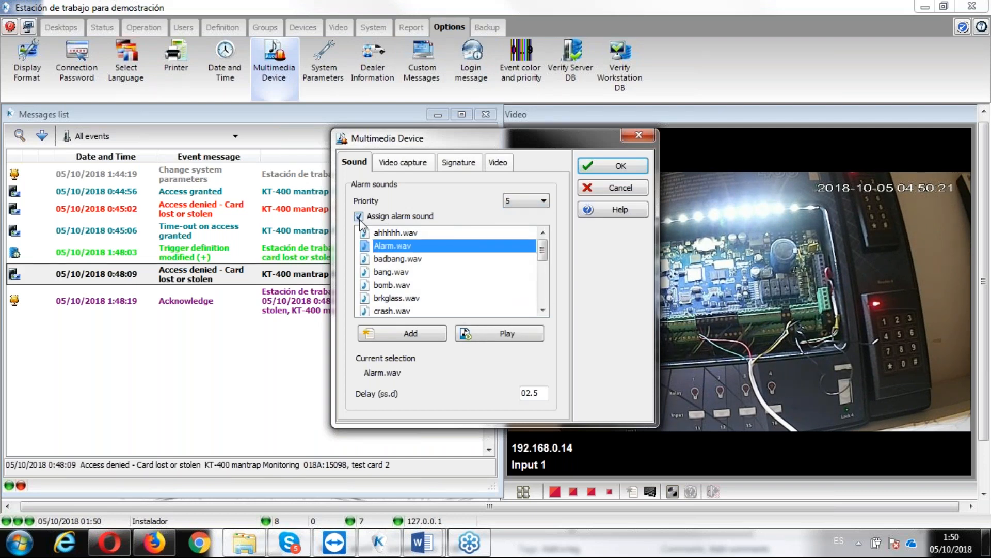
pyautogui.click(391, 311)
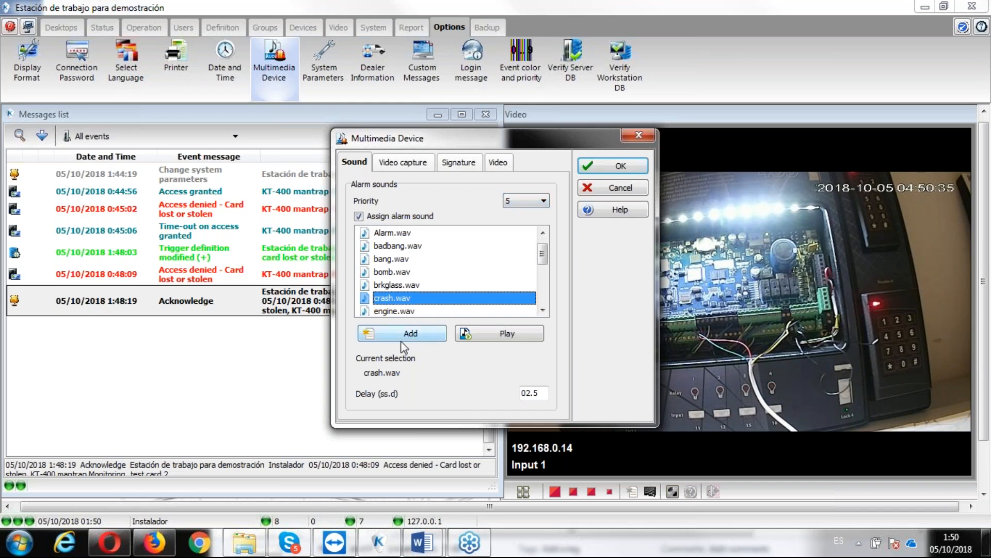
pyautogui.click(595, 166)
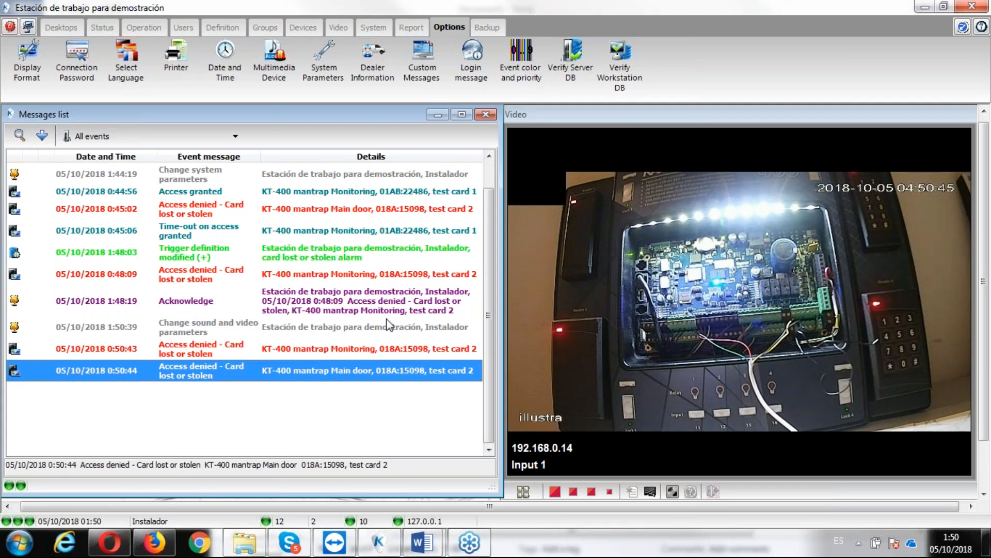
# - Acknowledge the two new lost or stolen card alarms from the KT-400 mantrap Monitoring and Main door
pyautogui.doubleClick(197, 370)
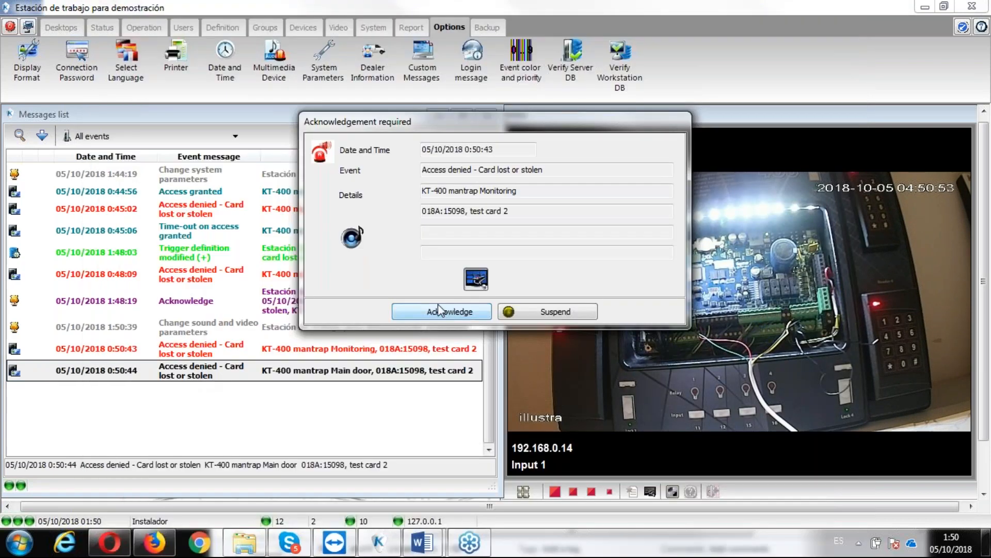
pyautogui.click(441, 311)
pyautogui.click(441, 310)
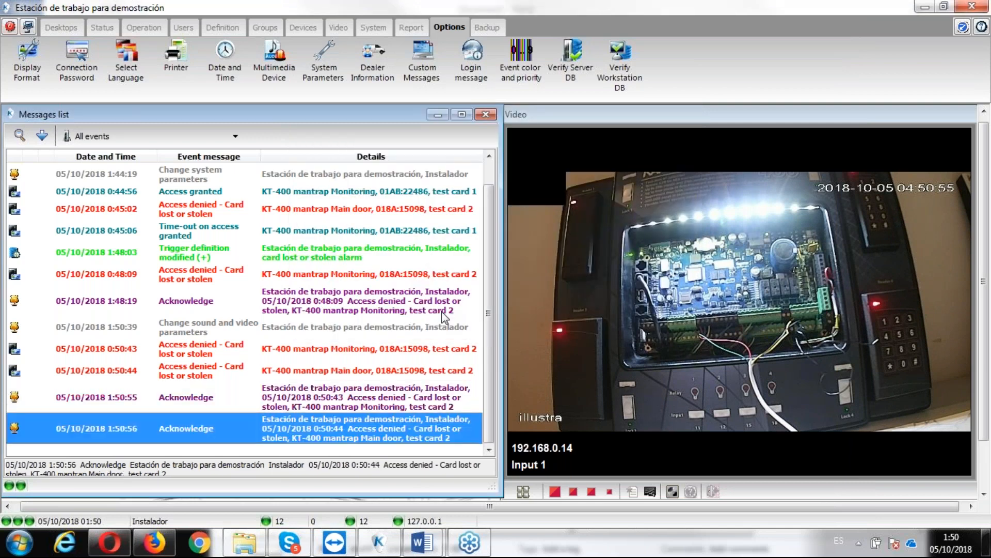